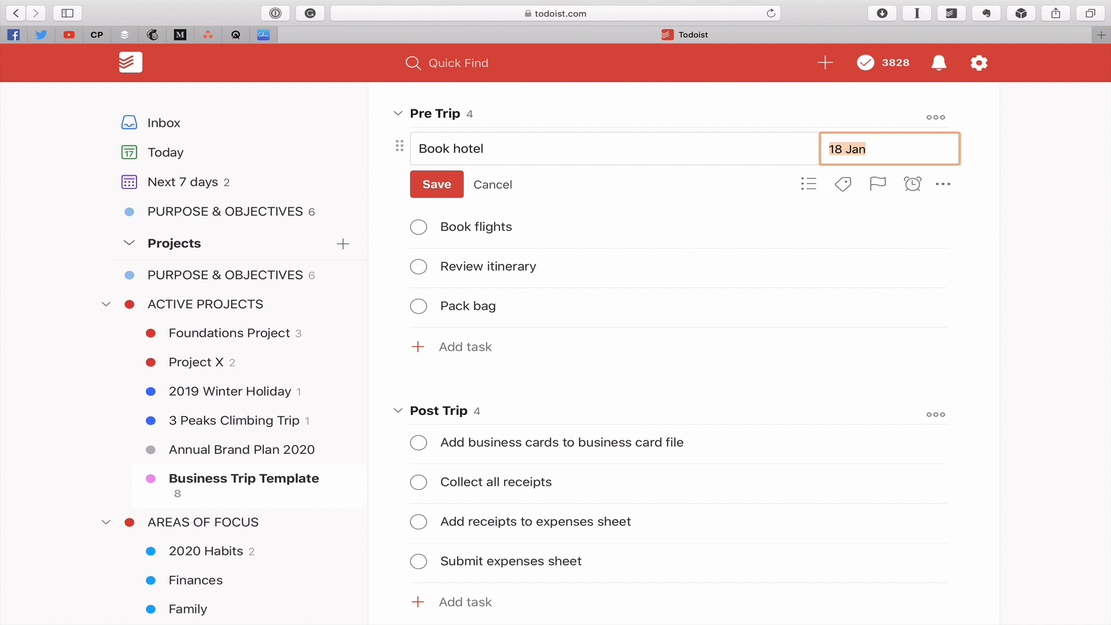
- Save the Book hotel task with its 18 Jan due date, and schedule the Book flights task for tomorrow
click(437, 191)
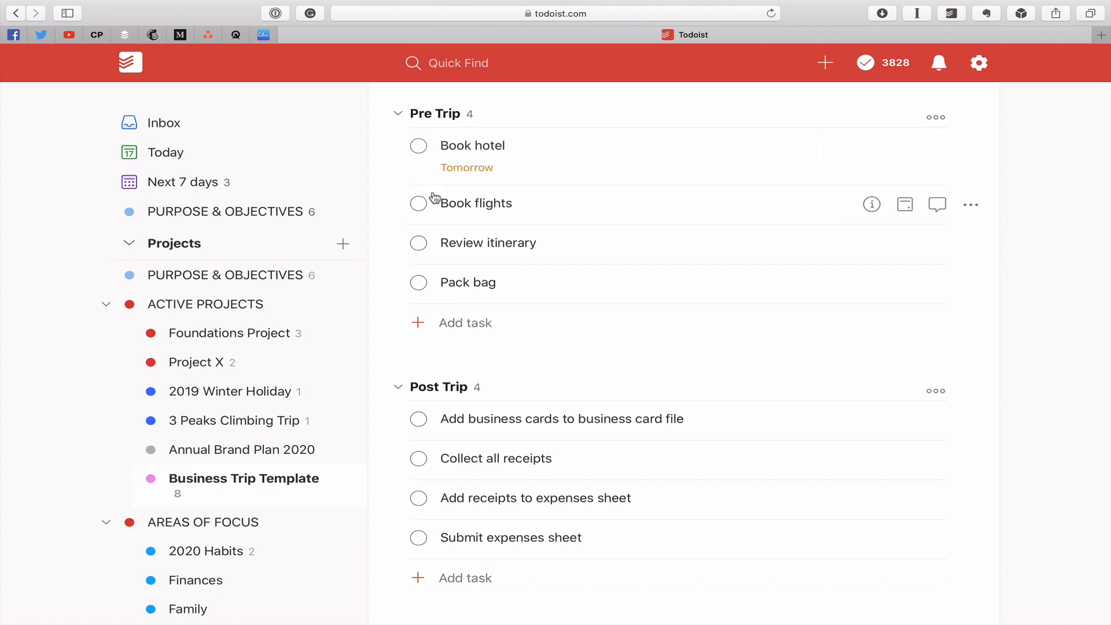
click(578, 203)
click(891, 212)
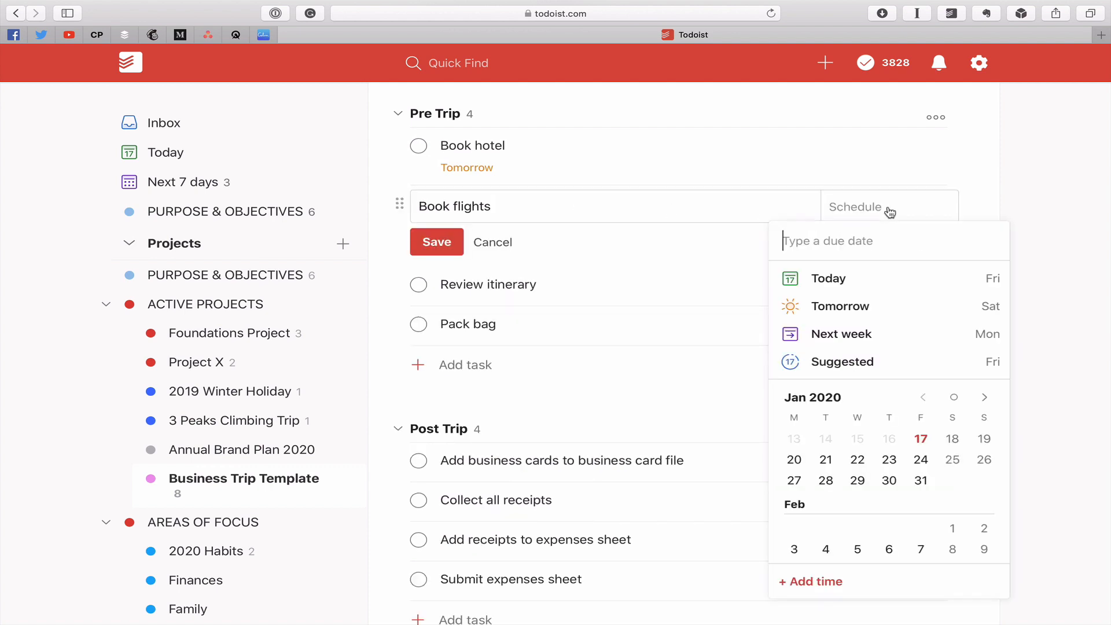
text(tomorrow)
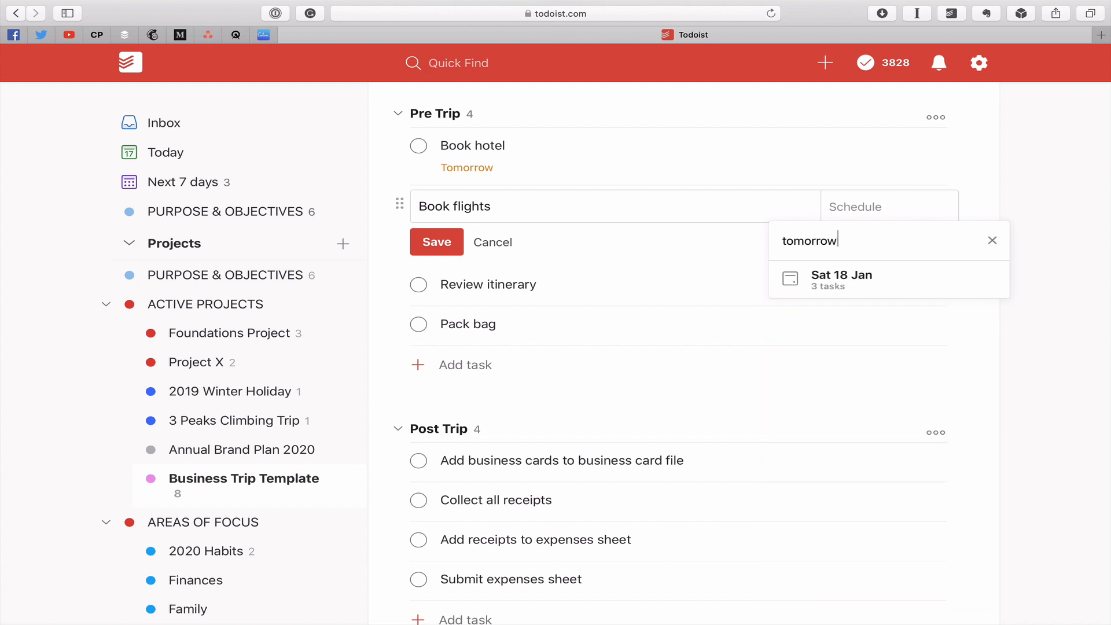
key(Return)
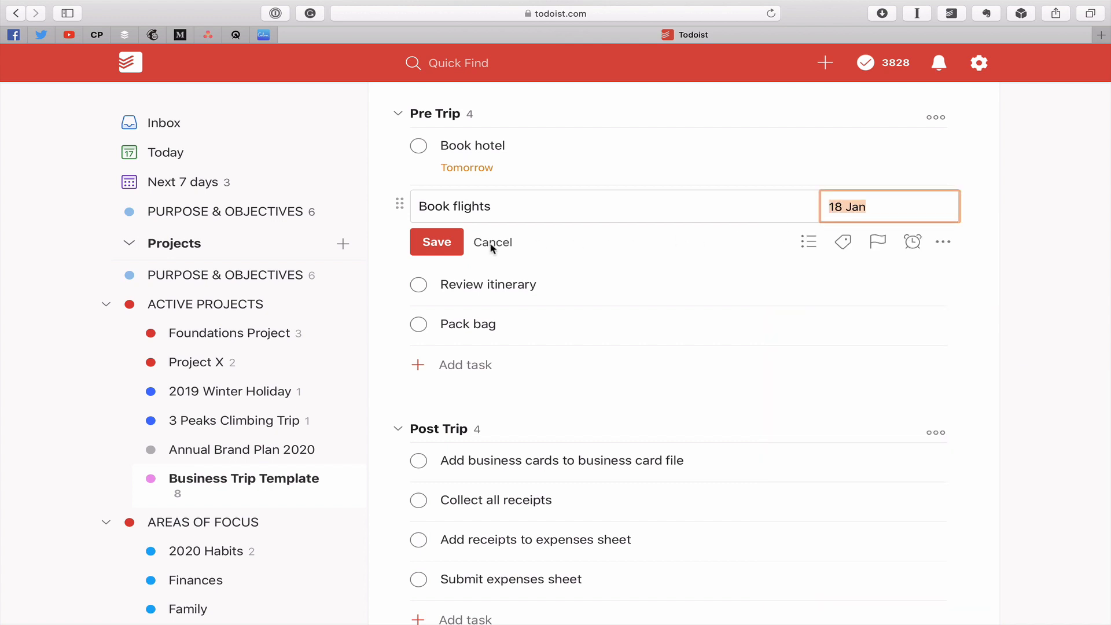
click(436, 243)
- Schedule the Review itinerary task under Pre Trip with the relative due date "+ 14 days" and save it
click(468, 261)
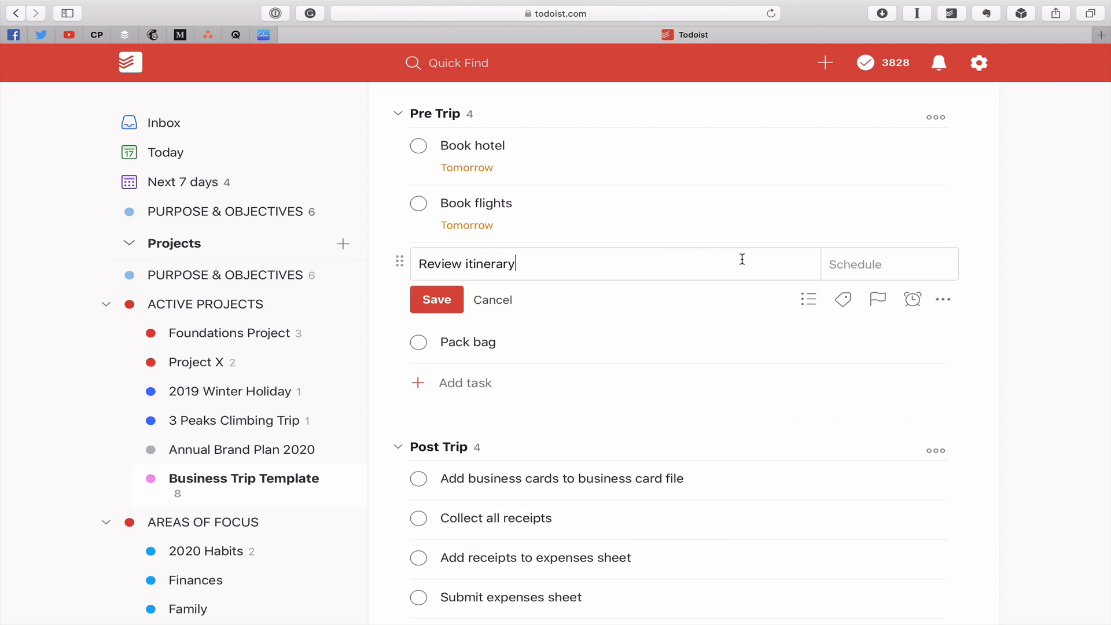
click(866, 269)
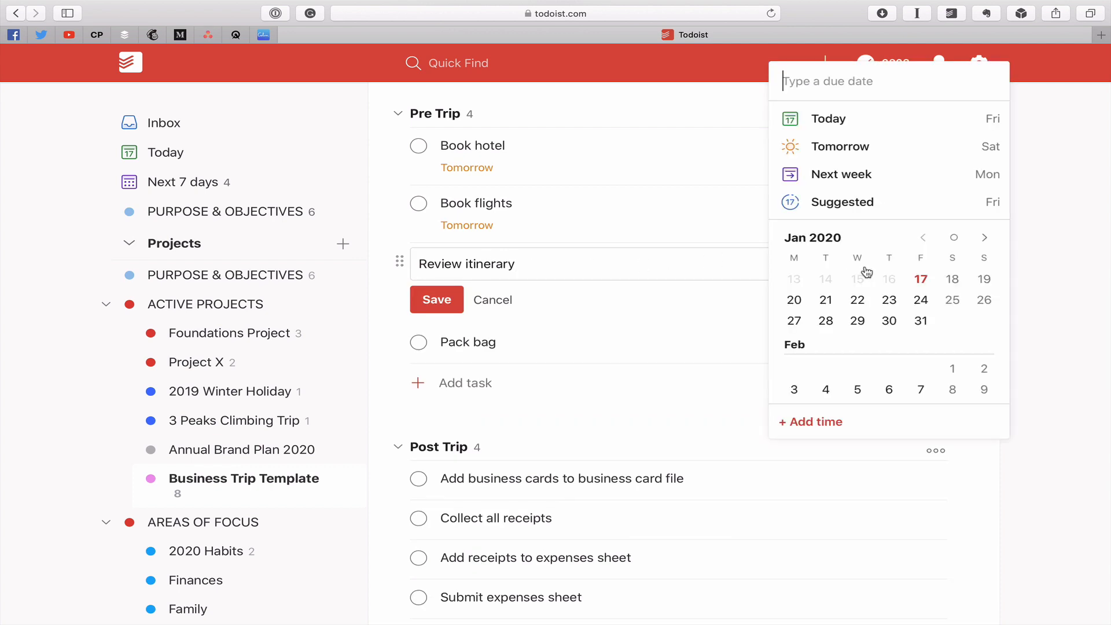
text(in 1)
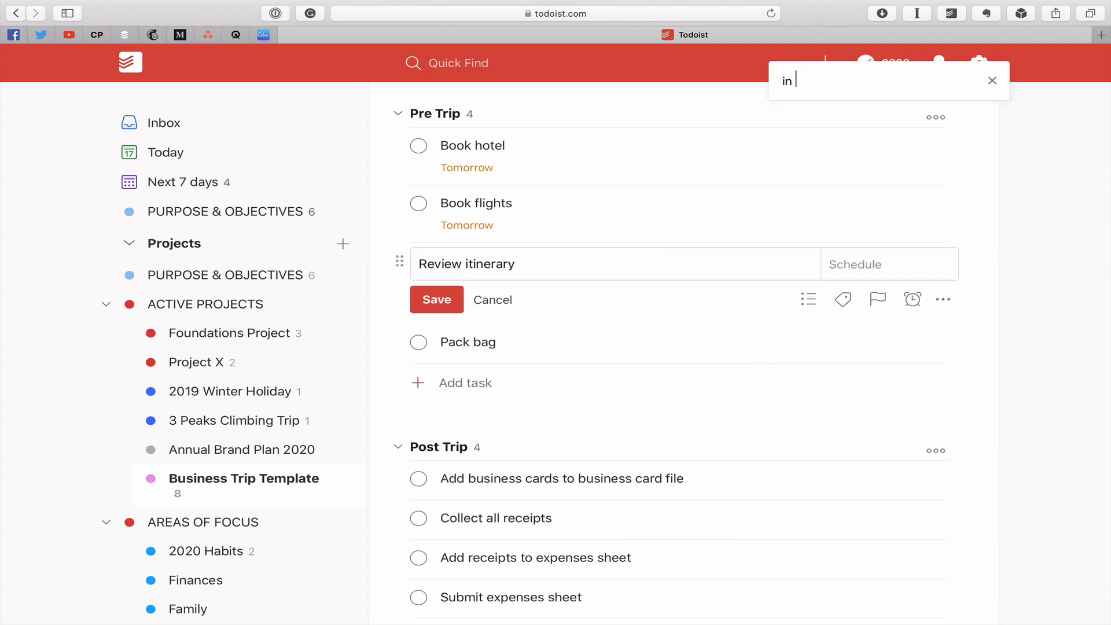
key(BackSpace)
key(BackSpace)
key(BackSpace)
key(BackSpace)
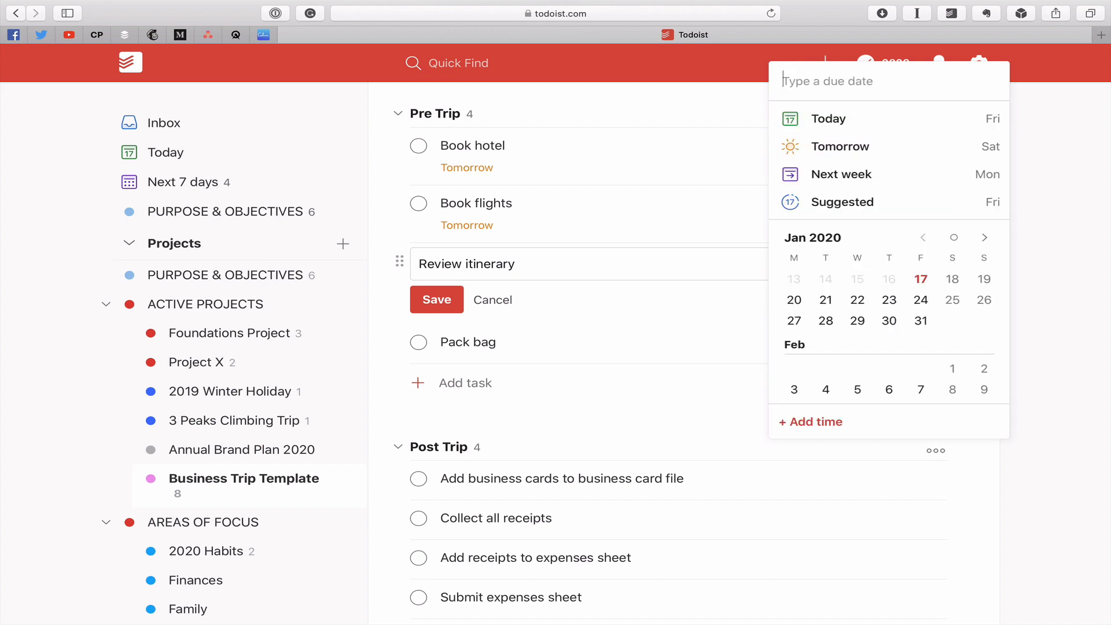
text(++14)
key(BackSpace)
key(BackSpace)
key(BackSpace)
text(. 14 days)
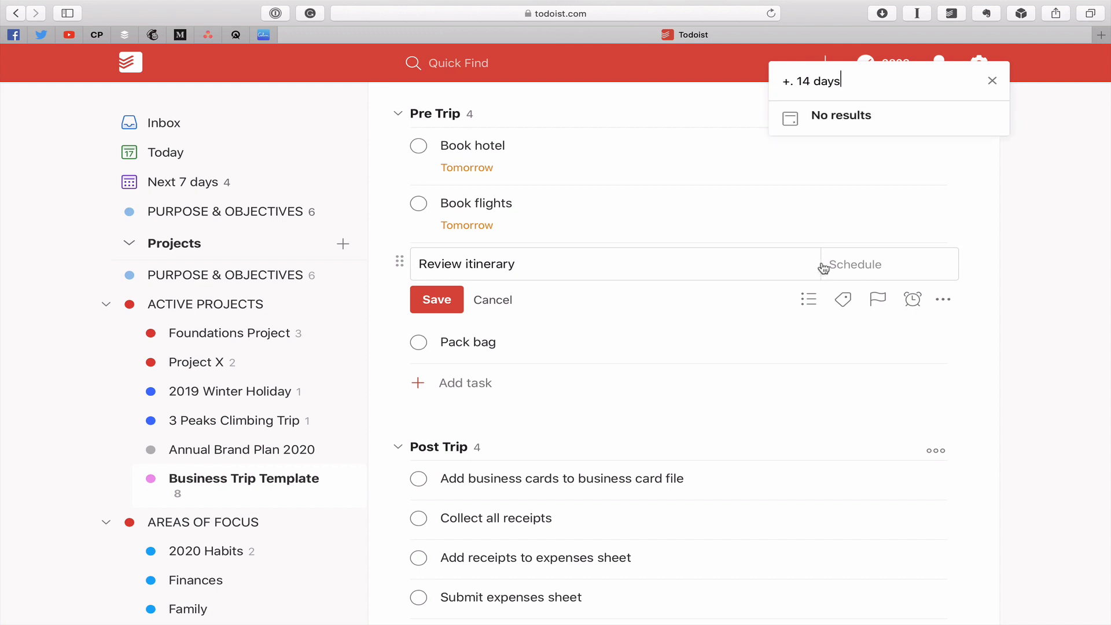
click(793, 79)
key(BackSpace)
key(BackSpace)
click(845, 114)
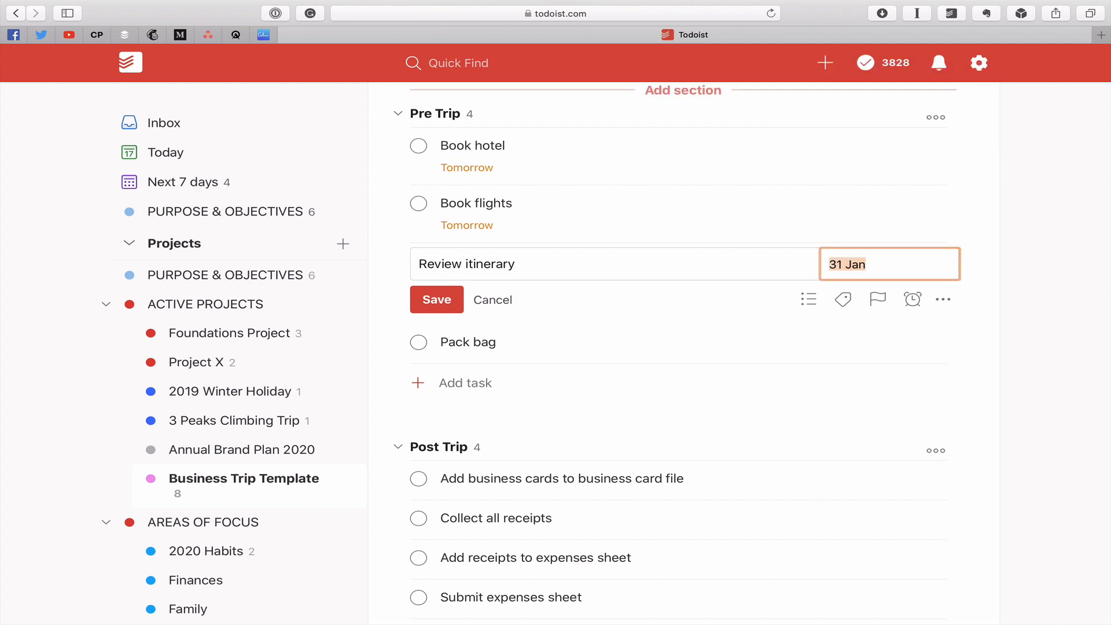
click(454, 300)
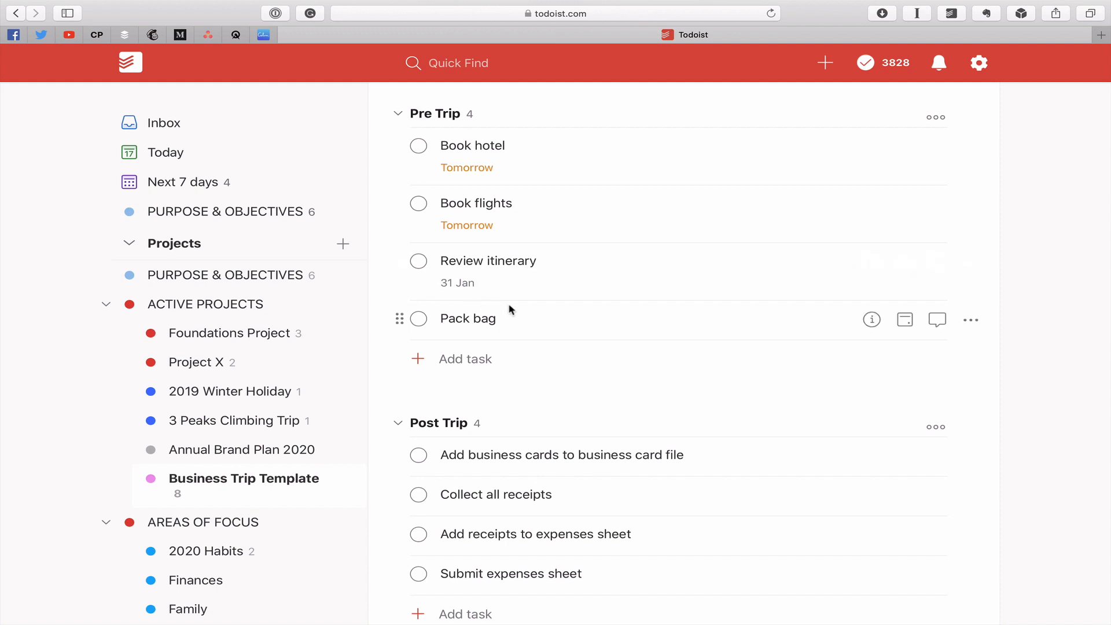
- Schedule the Pack bag task under Pre Trip with the relative due date "+ 15 days" and save it
click(495, 315)
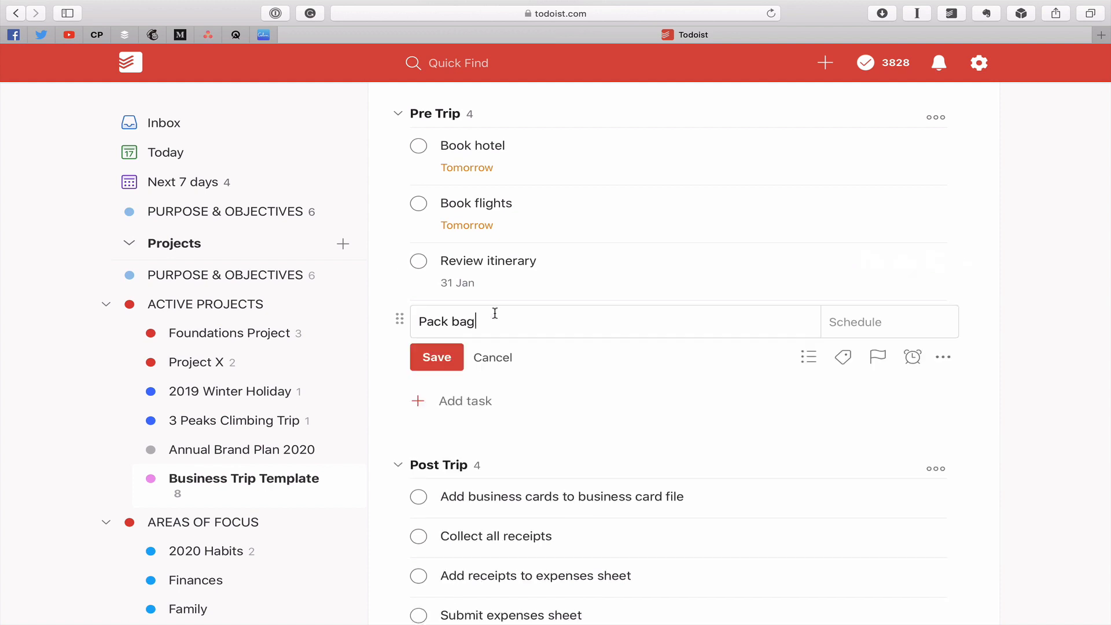
click(835, 321)
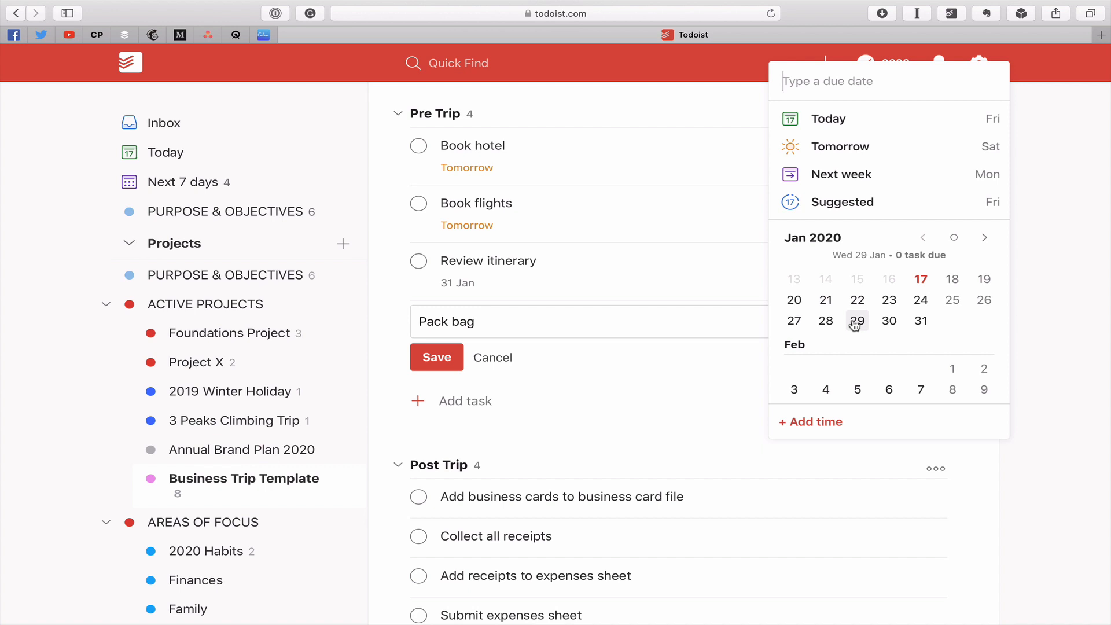
text(+)
key(BackSpace)
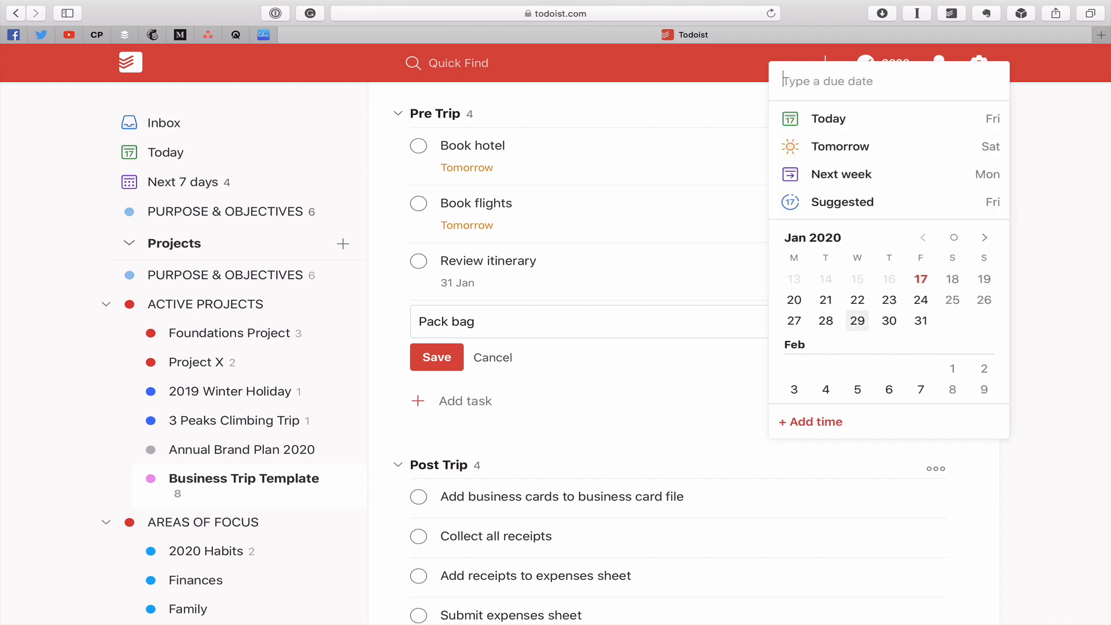
text(+ 15 days)
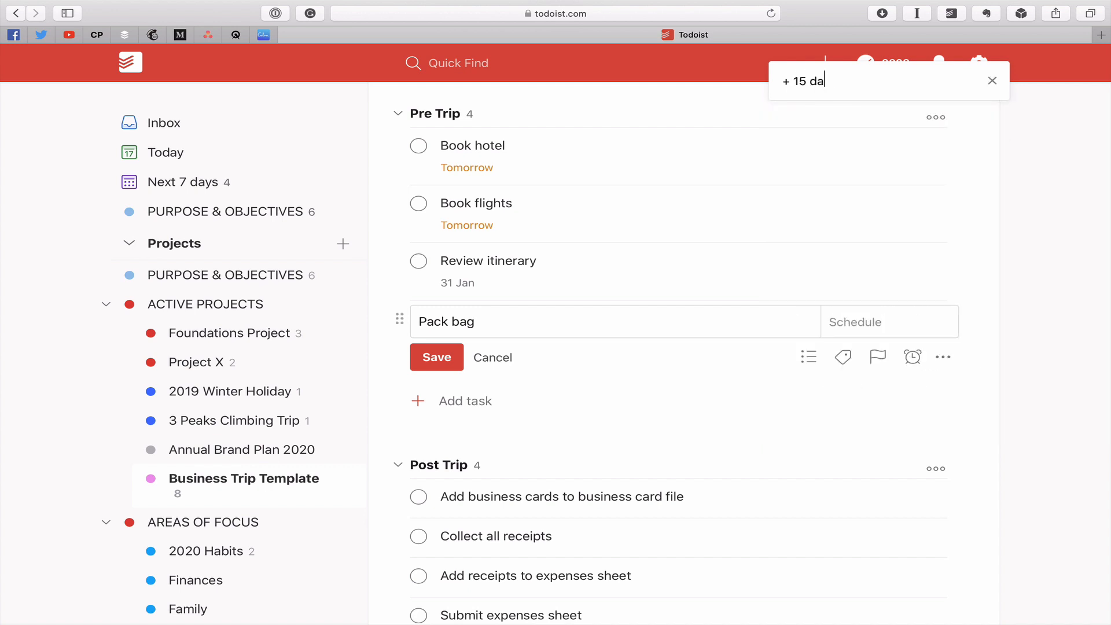
key(Return)
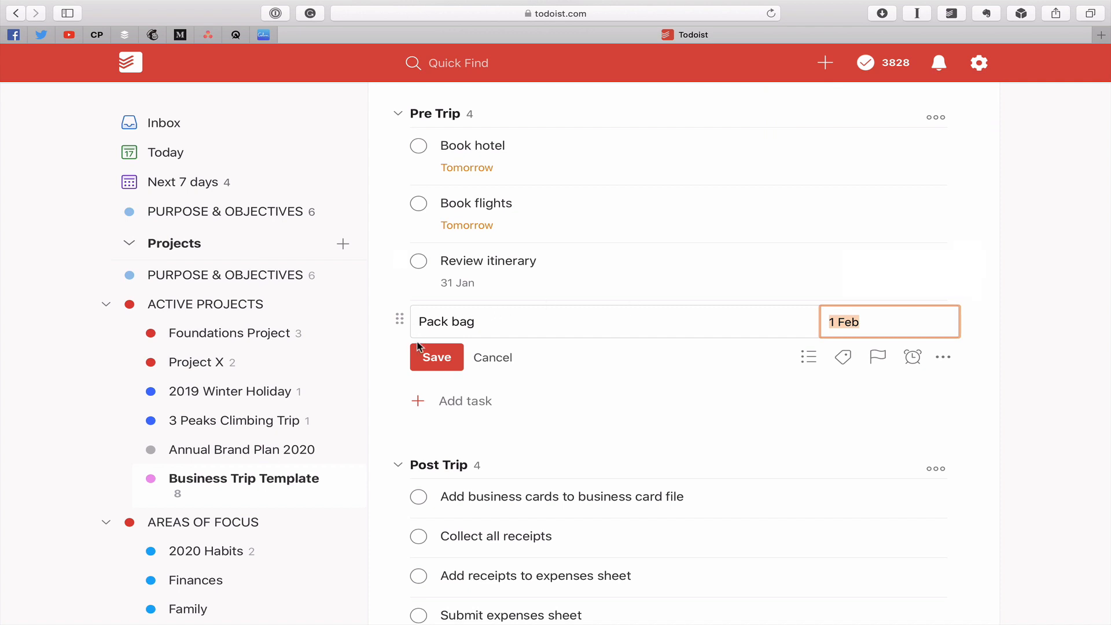
click(438, 357)
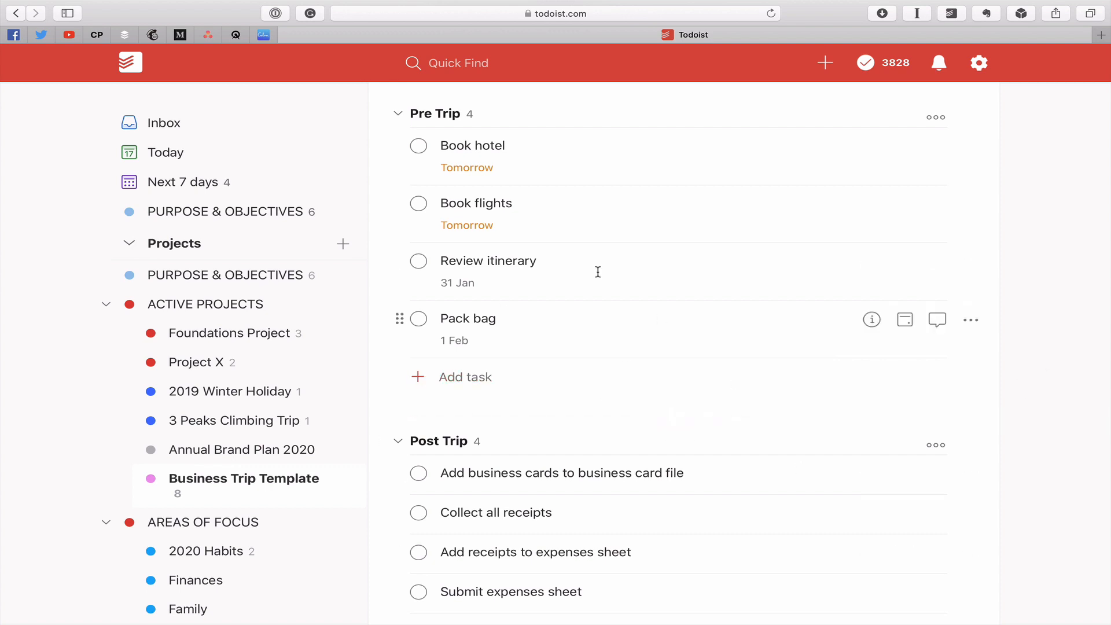
- Schedule the Post Trip task "Add business cards to business card file" for "+ 21 days" and save it
scroll(543, 515, up, 3)
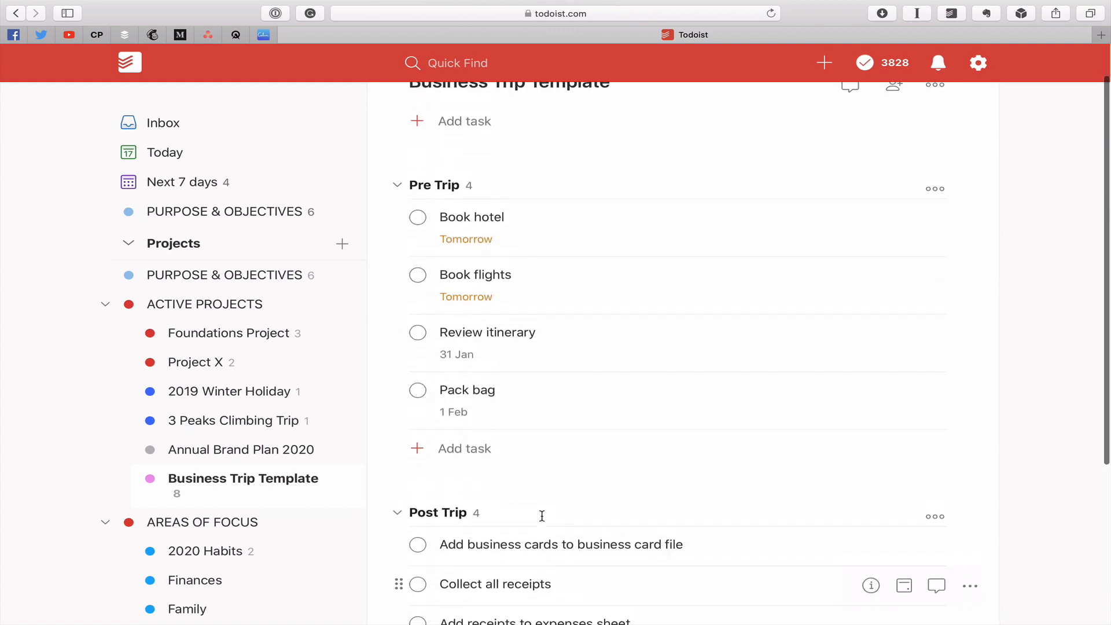
scroll(543, 517, down, 5)
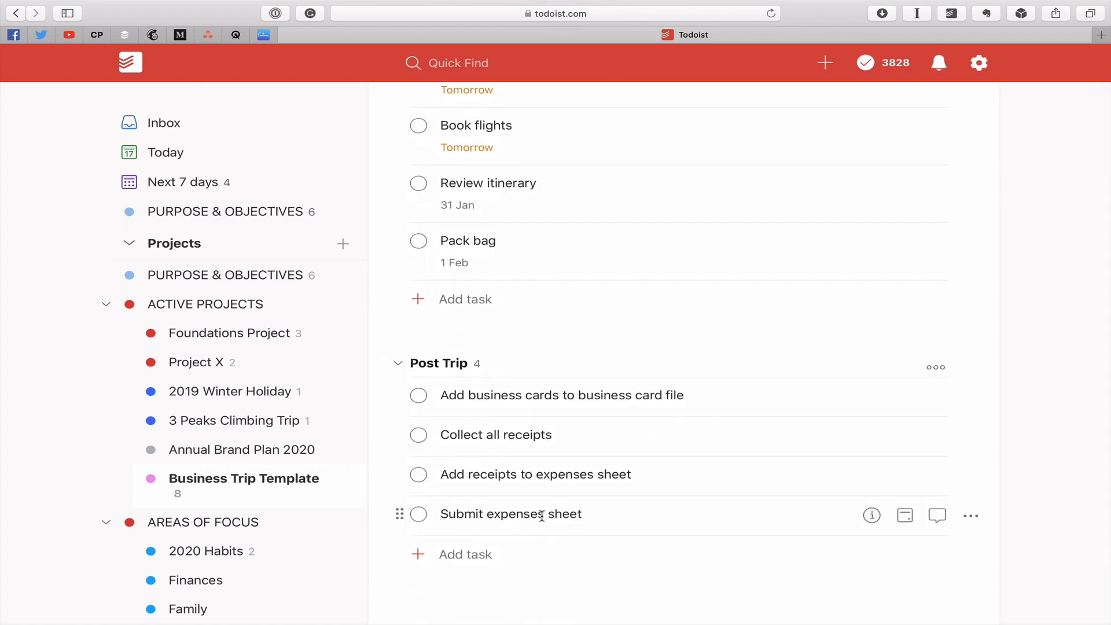
scroll(542, 515, up, 4)
scroll(541, 516, down, 5)
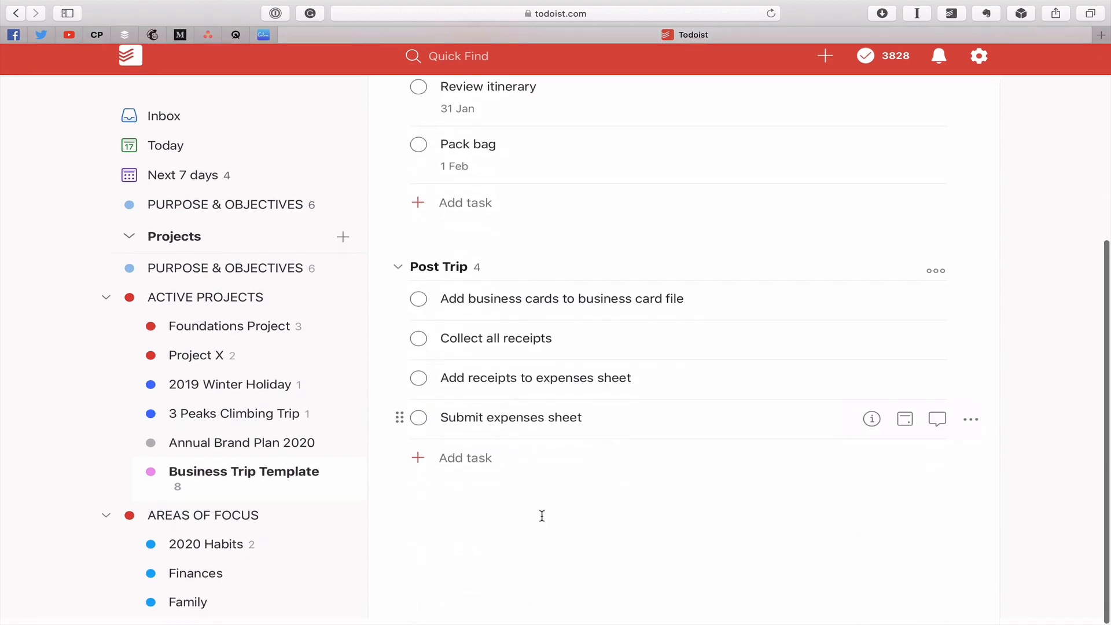
scroll(424, 342, up, 5)
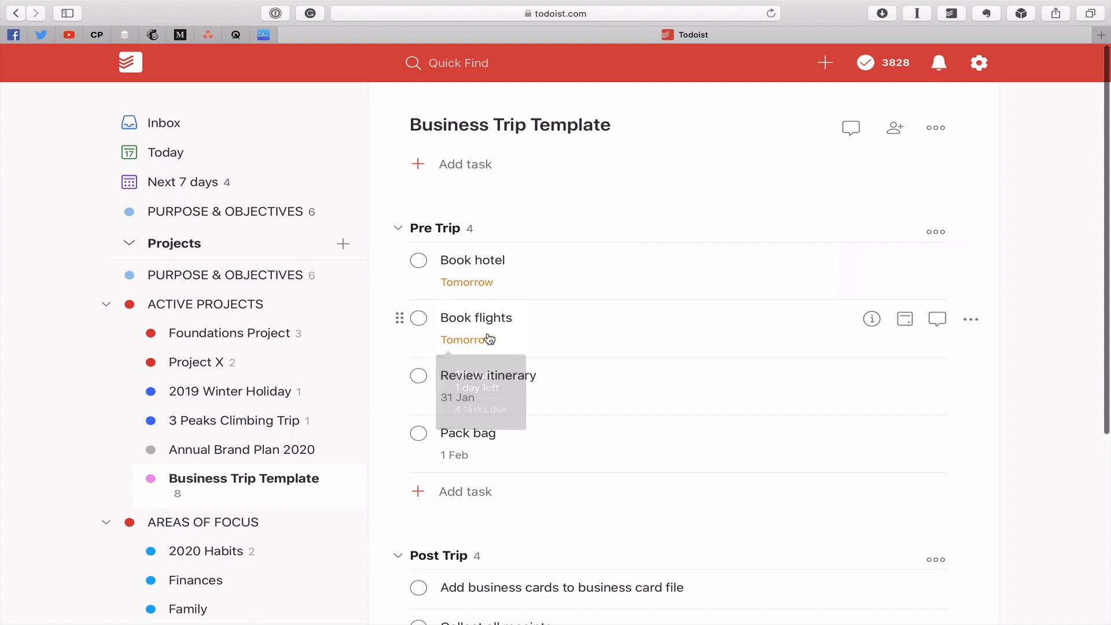
scroll(1094, 524, down, 5)
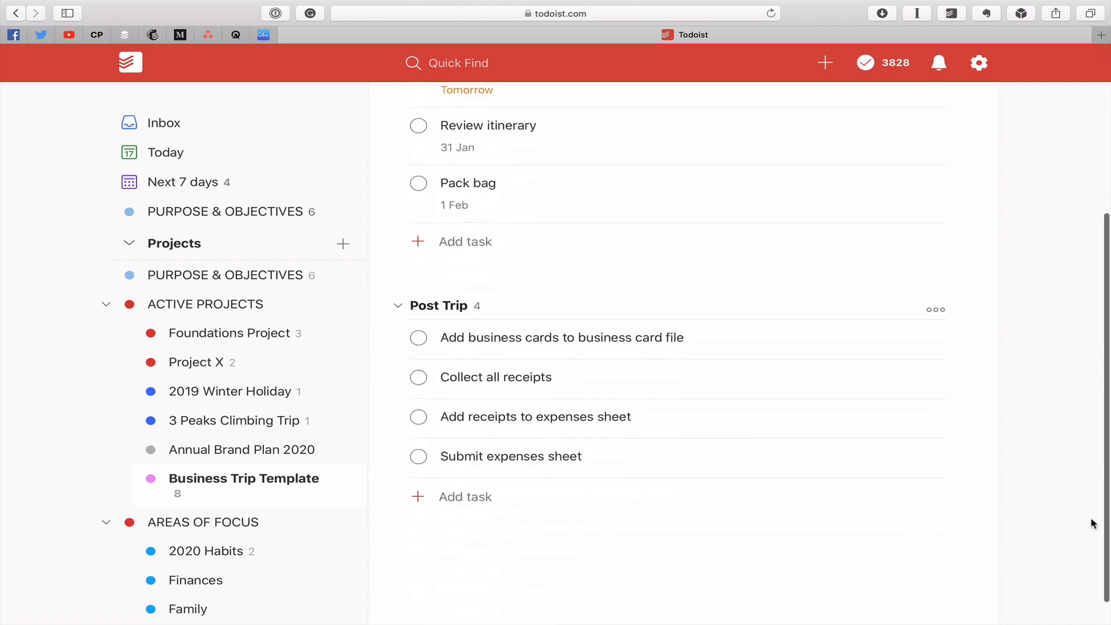
click(727, 309)
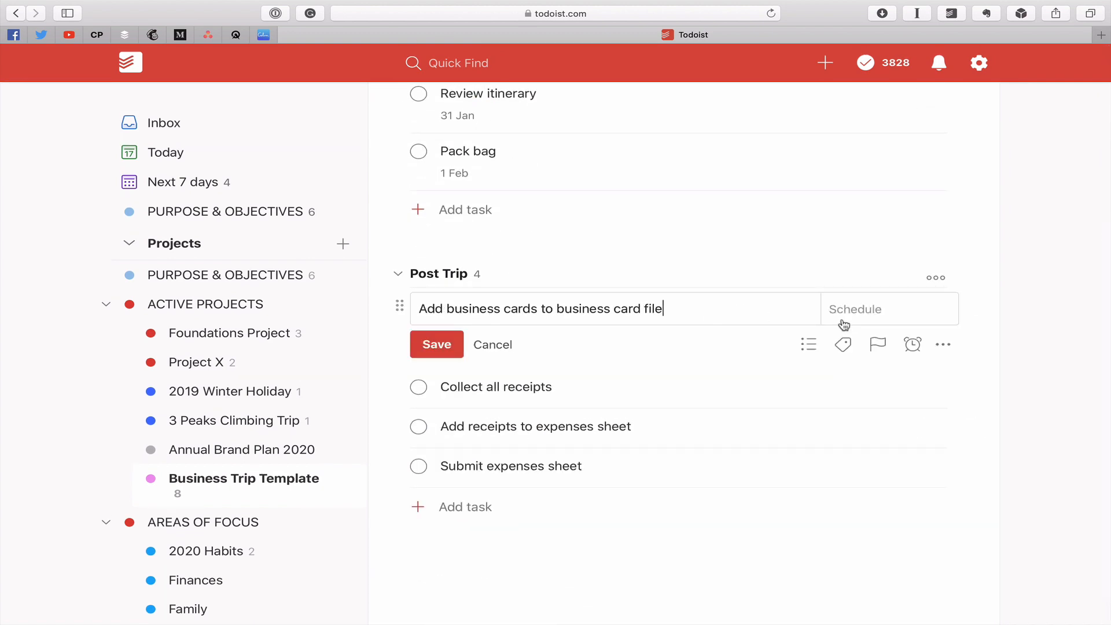
click(859, 313)
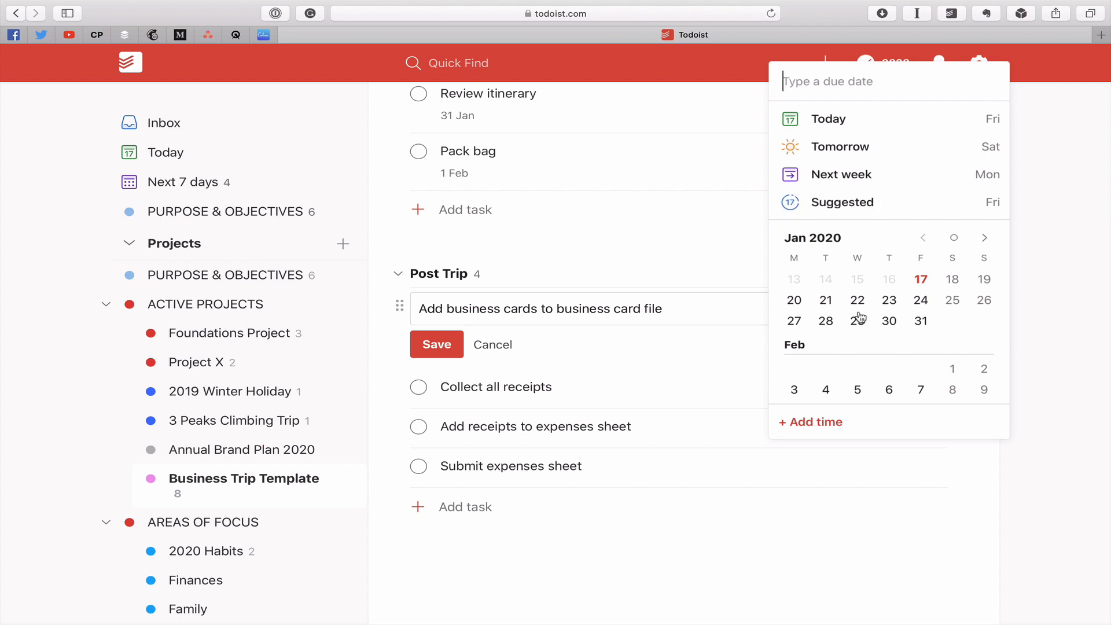
text(+ )
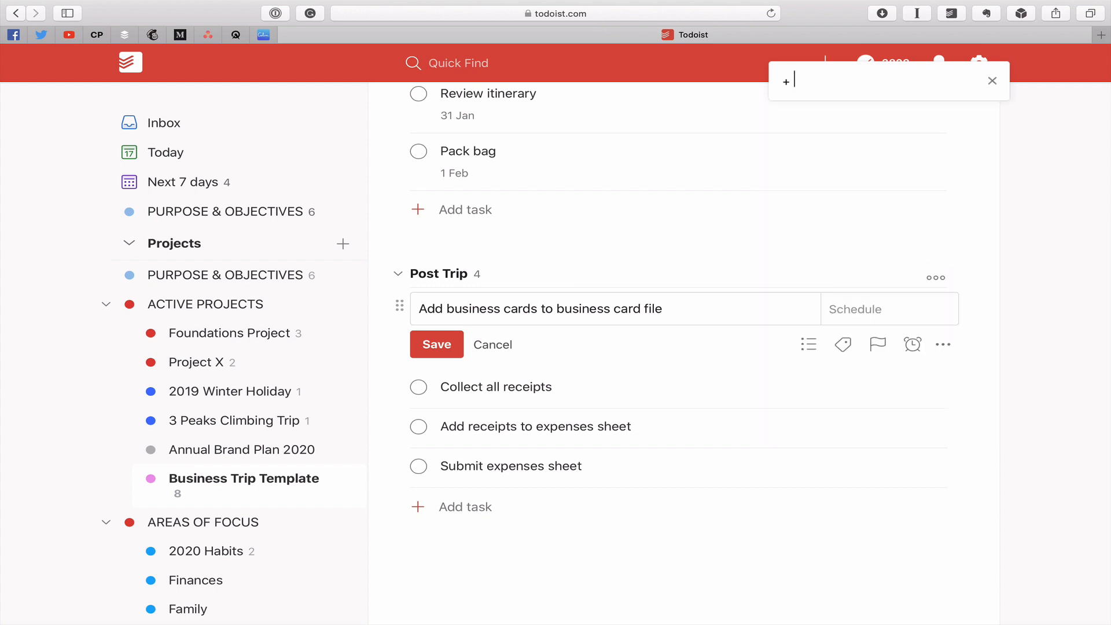
text(21 days)
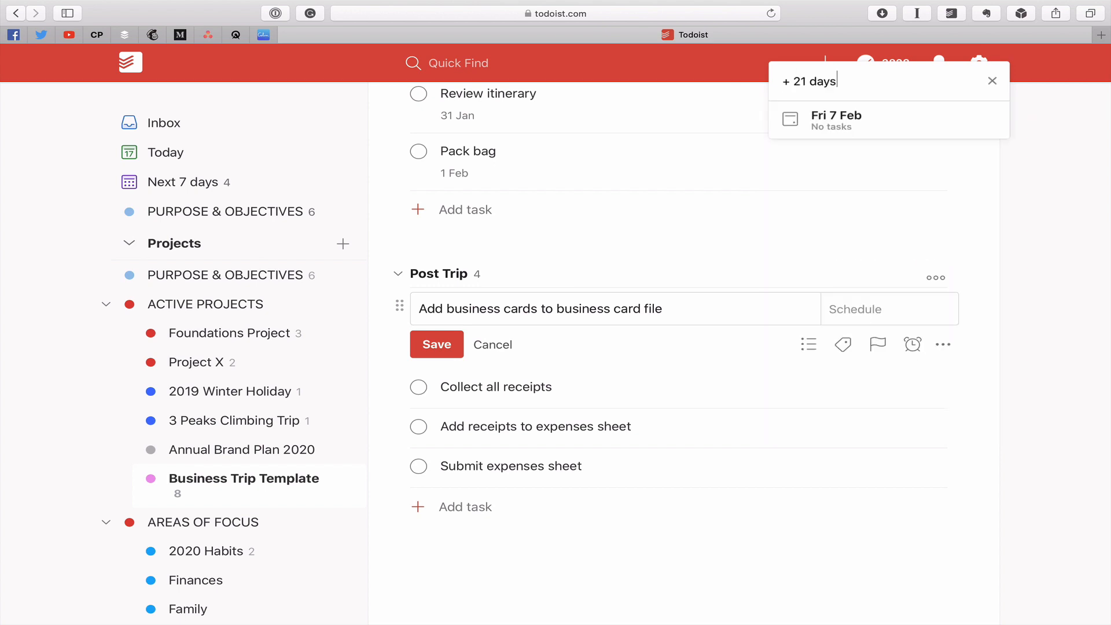
key(Return)
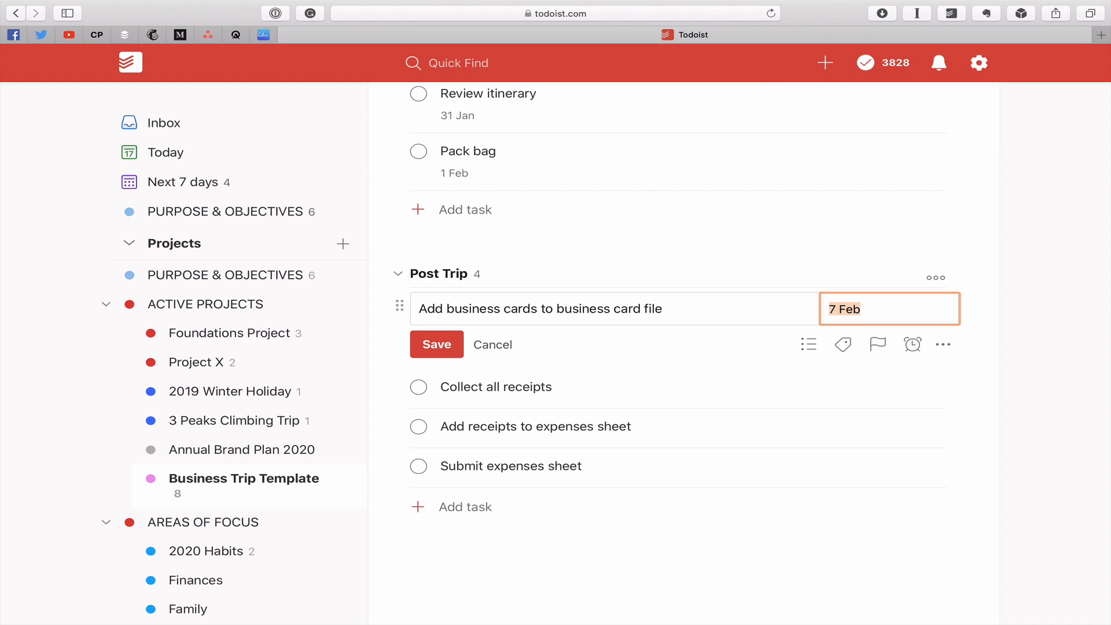
click(437, 347)
- Schedule the Collect all receipts task under Post Trip with the relative due date "+ 22 days" and save it
click(803, 361)
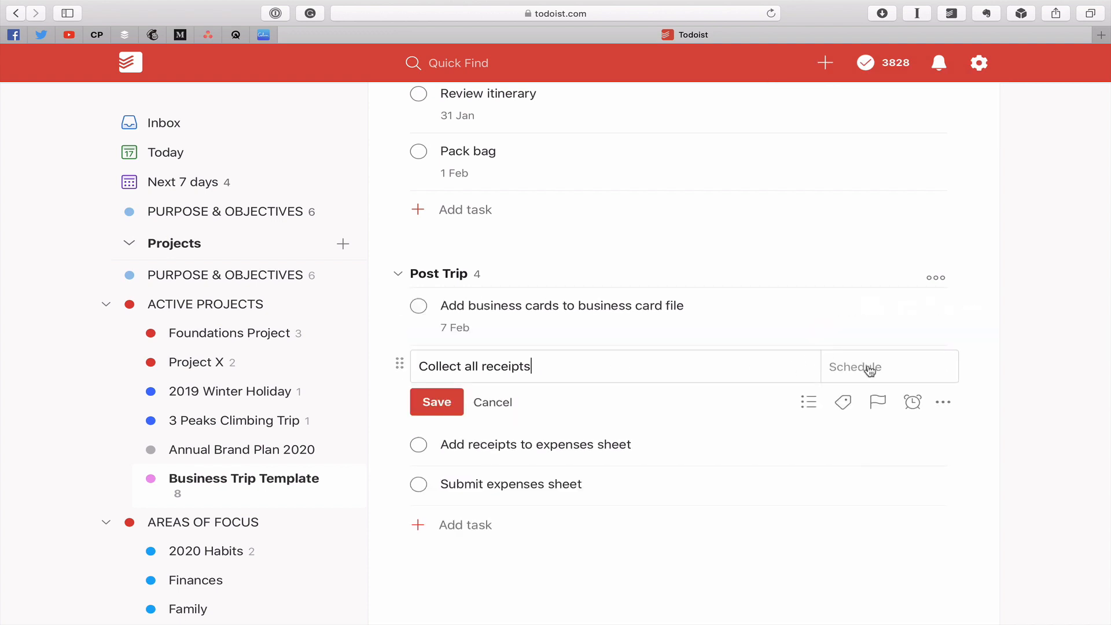
click(868, 371)
text(+)
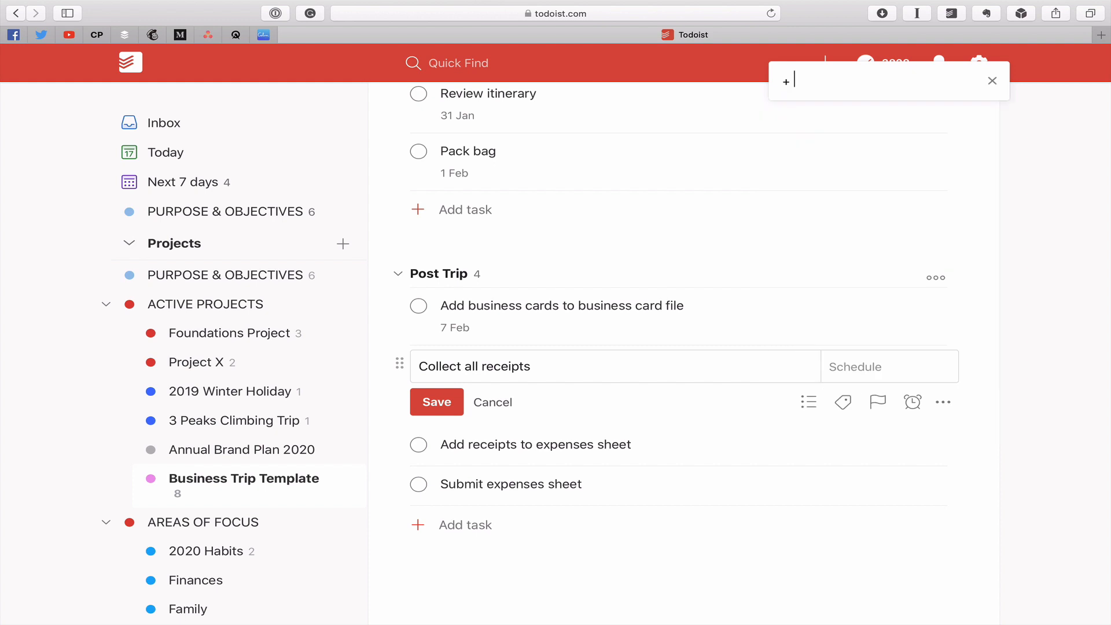
text( 22 days)
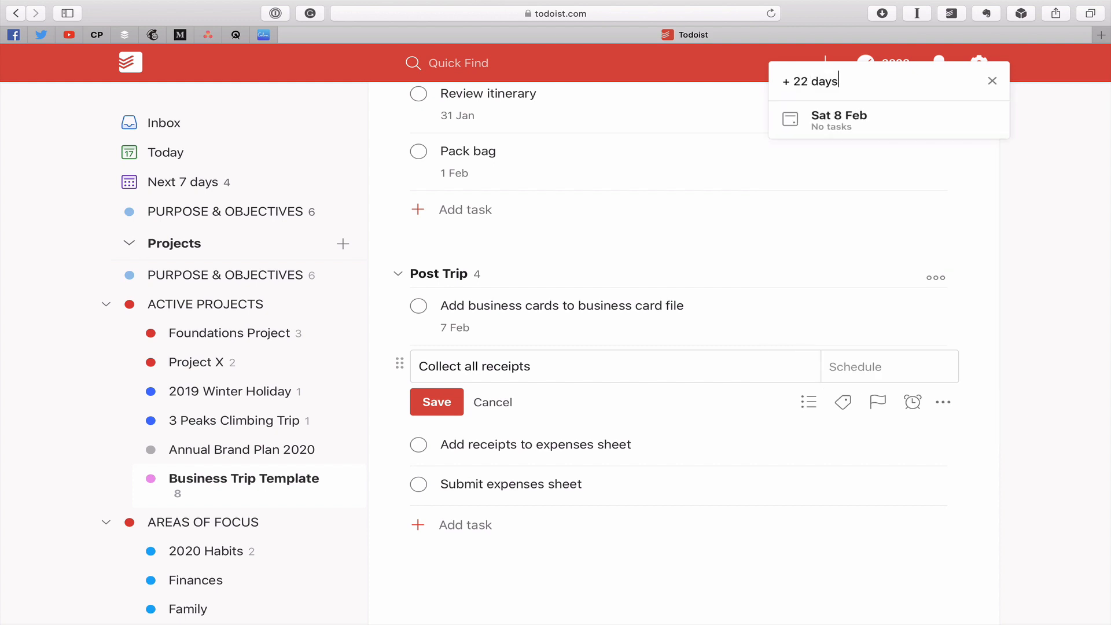
key(Return)
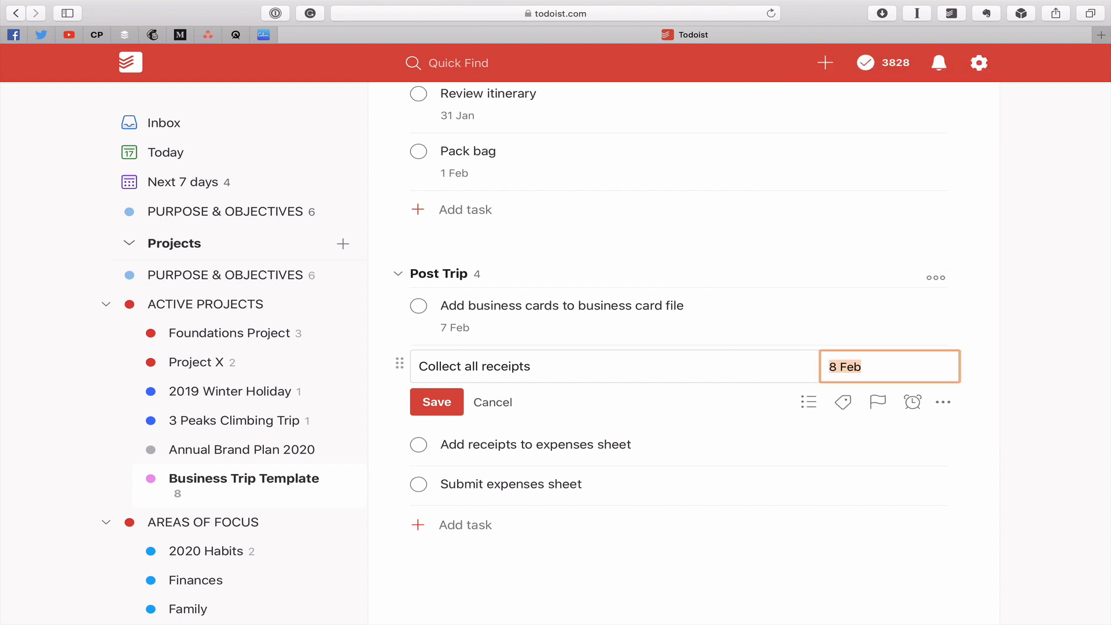
click(444, 399)
- Export the Business Trip Template project as a template file with relative dates, and close the blank browser tab
scroll(1101, 413, up, 5)
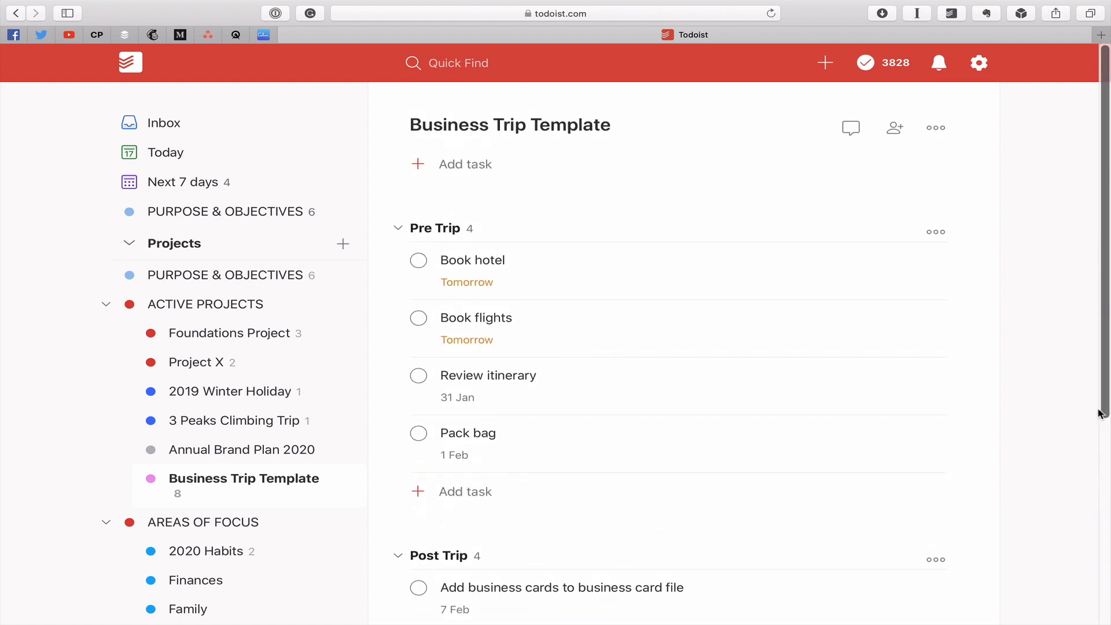
scroll(1101, 414, down, 5)
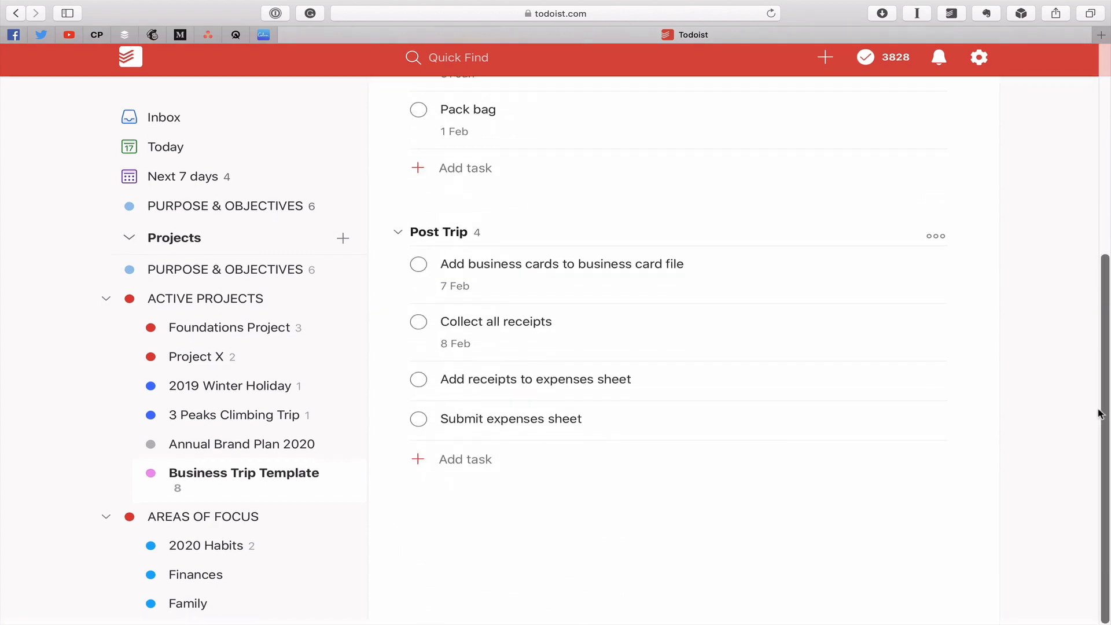
scroll(1101, 413, up, 5)
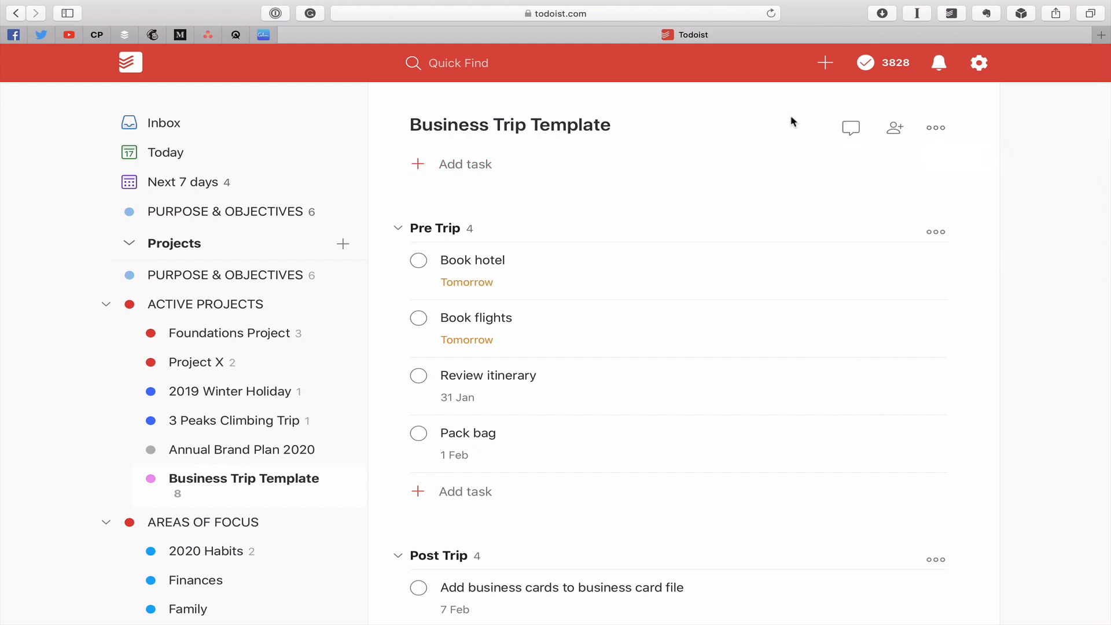
click(937, 127)
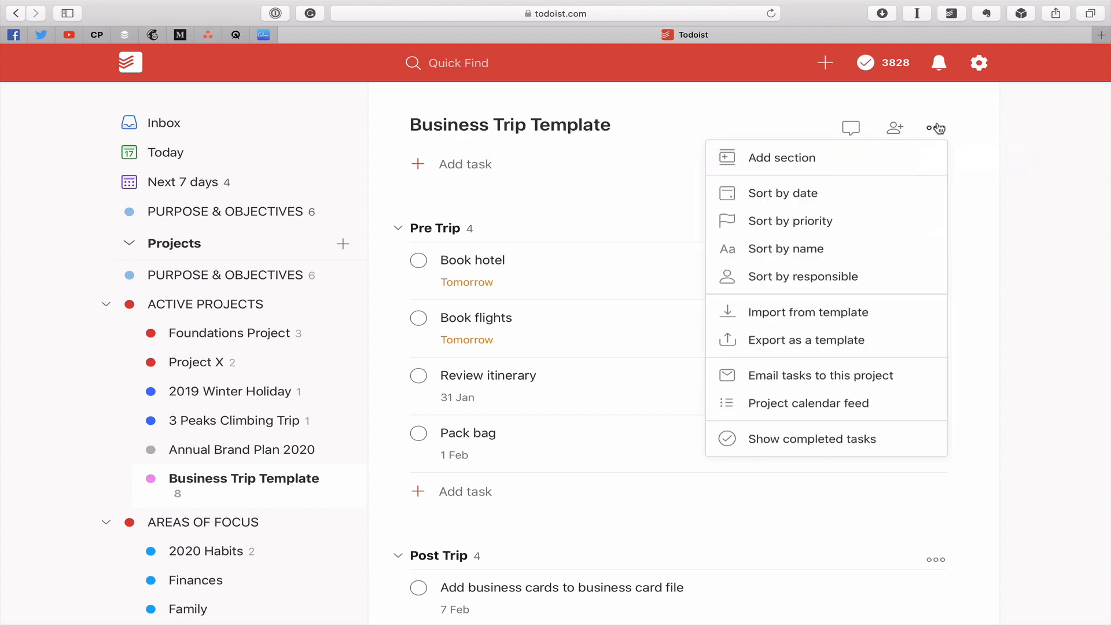
click(842, 344)
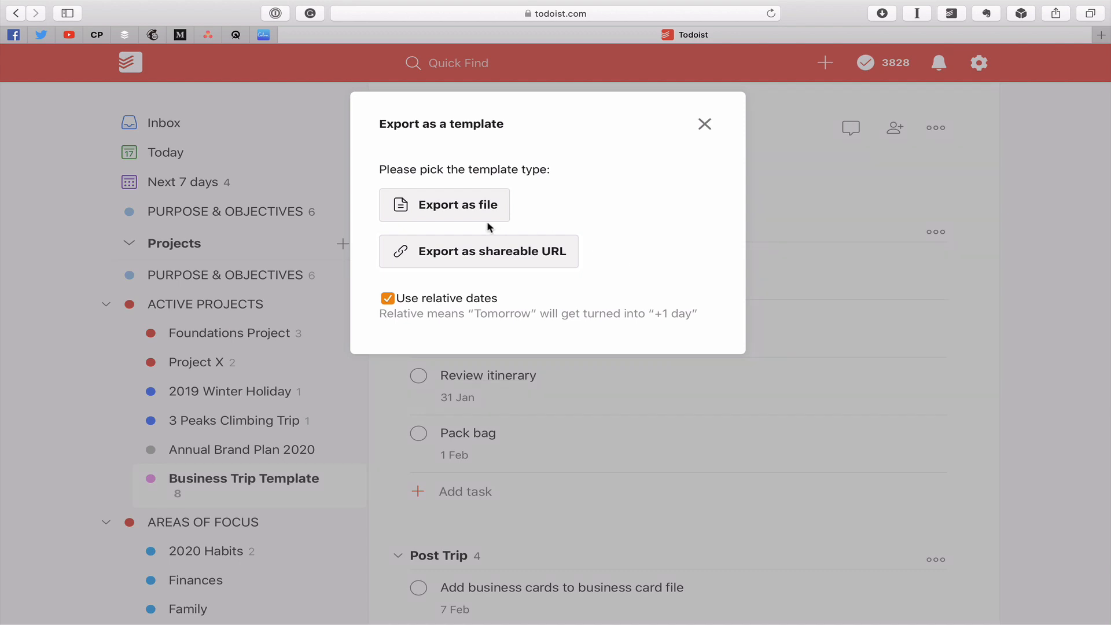
click(451, 209)
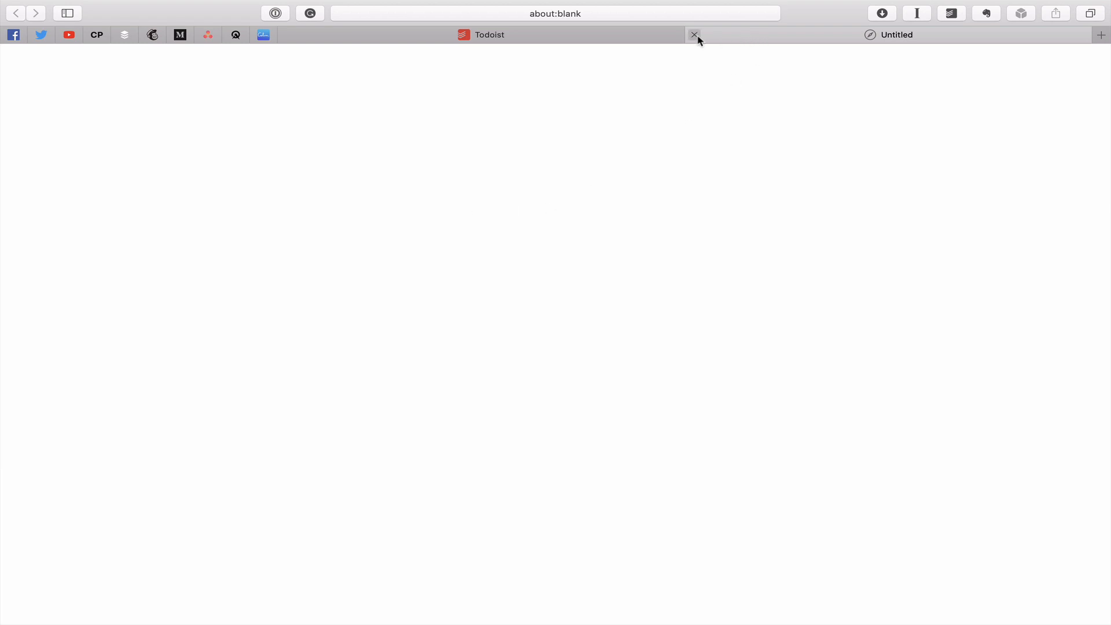
click(696, 35)
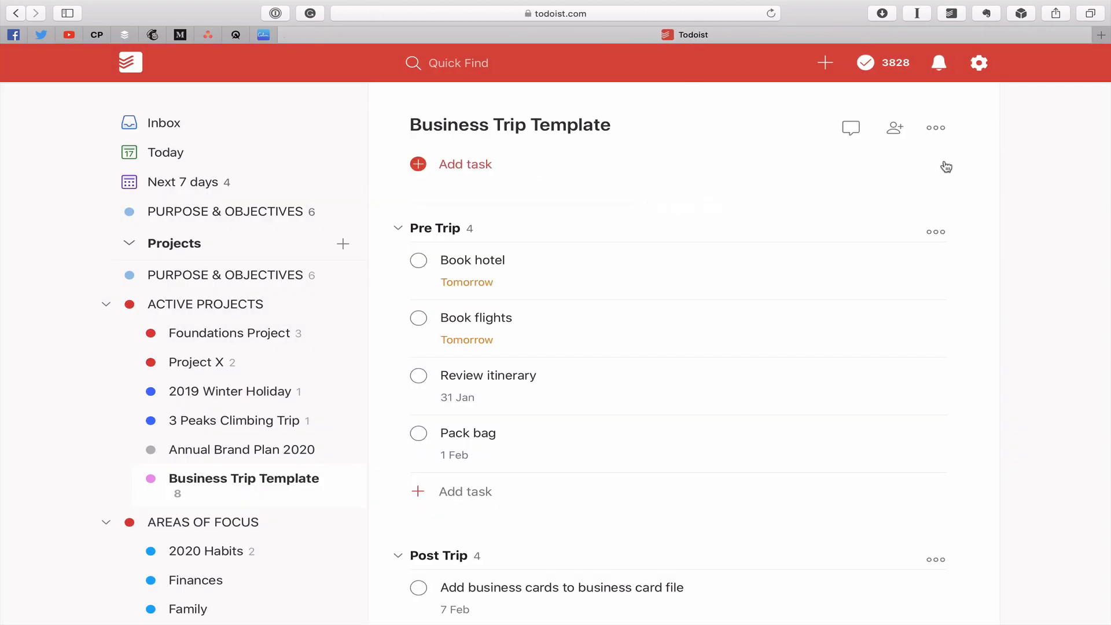
- Add a new project named "Berlin business Trip" directly below Business Trip Template
mouse_move(252, 486)
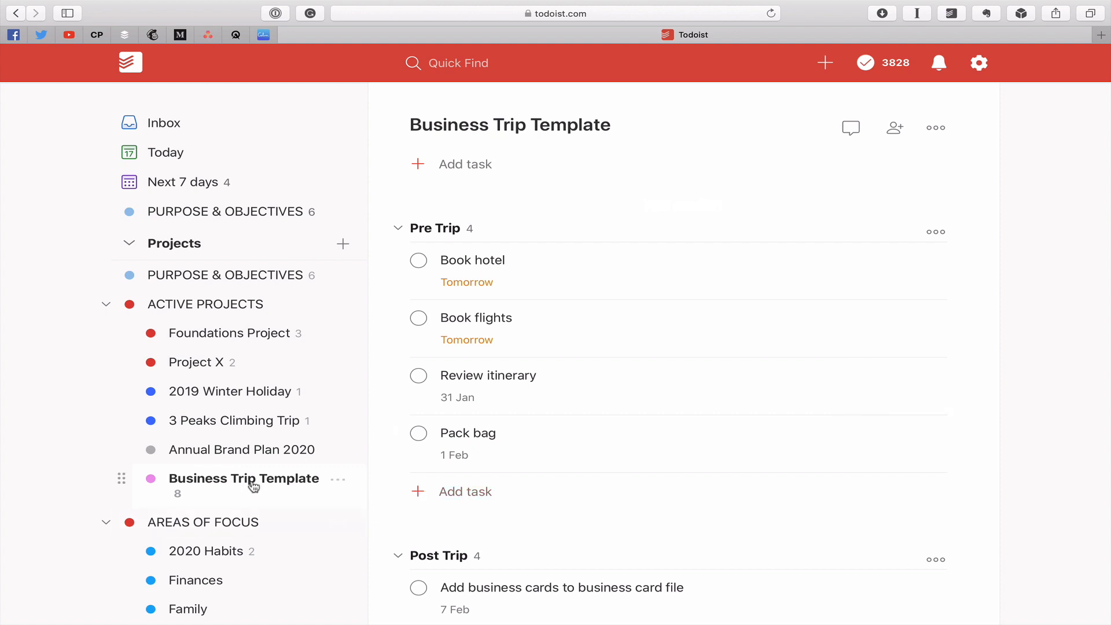
click(341, 487)
click(381, 358)
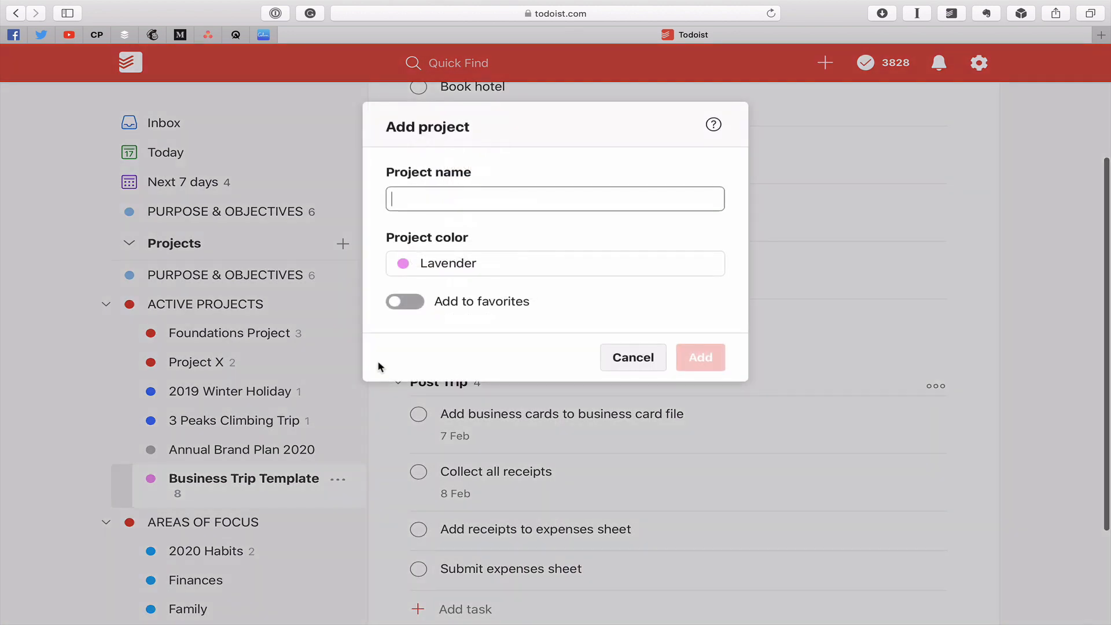
text(Berl)
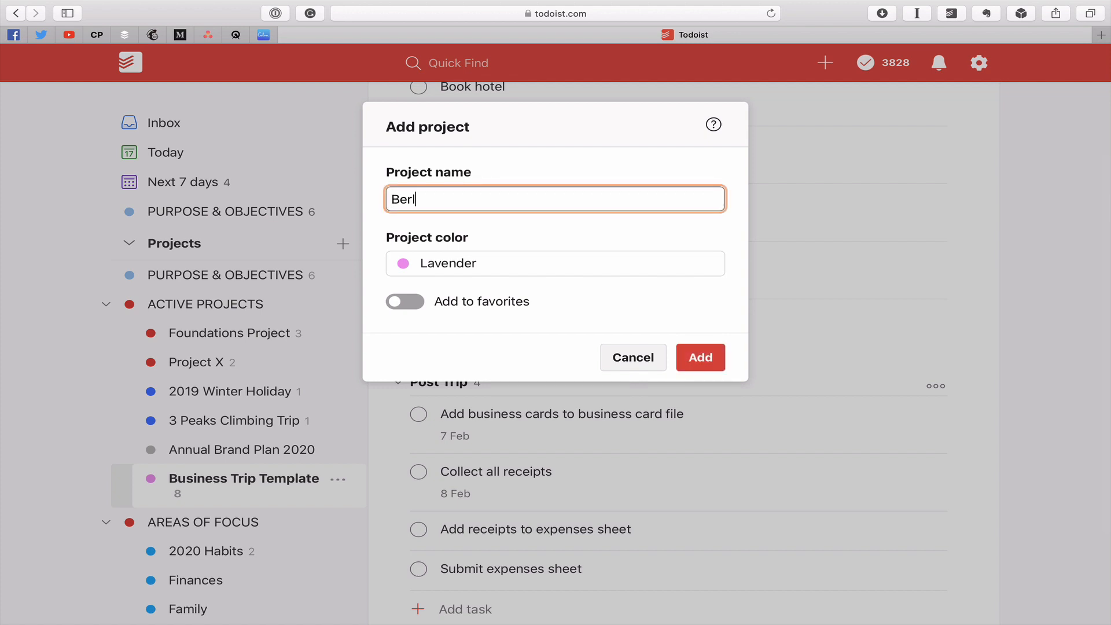
text(in business Trip)
key(BackSpace)
key(BackSpace)
key(BackSpace)
text(rip)
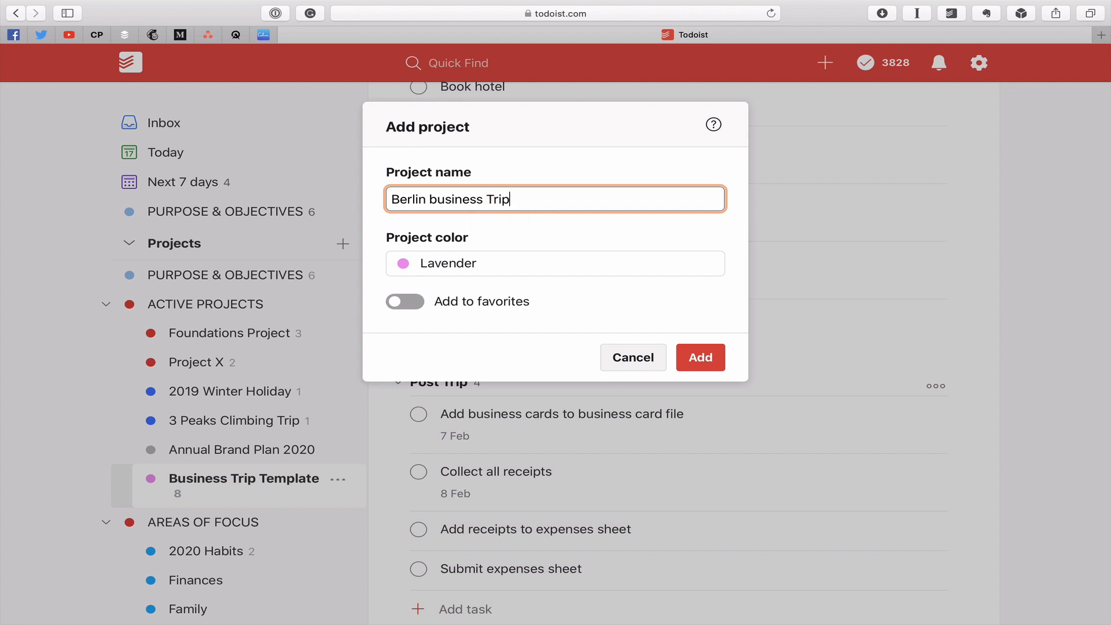
click(720, 358)
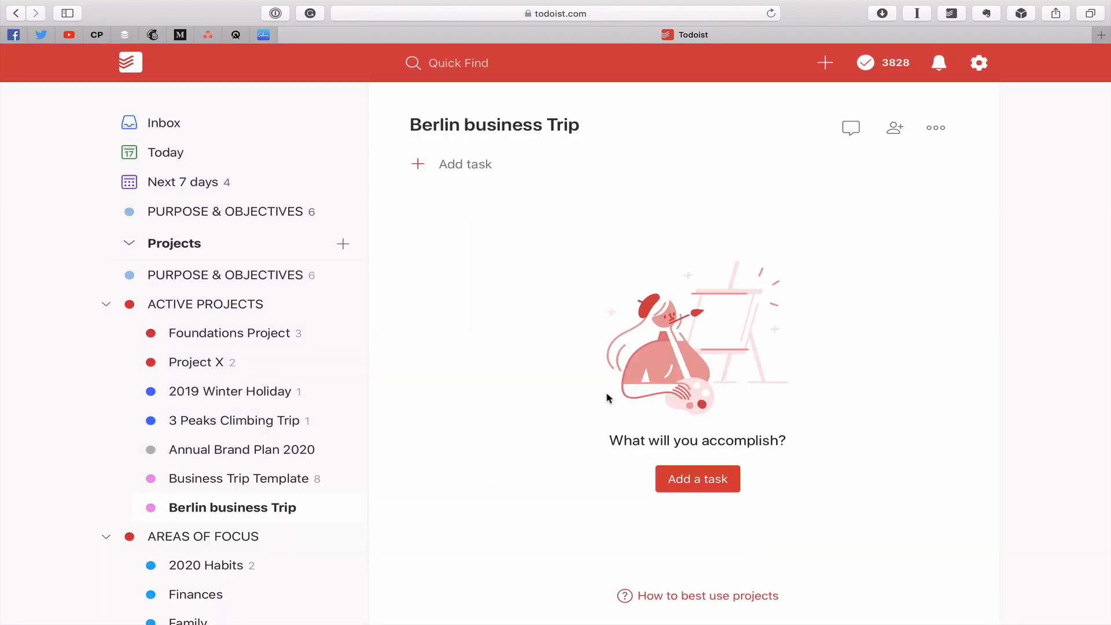
- Move the exported Business Trip Template CSV file from the Downloads folder to the desktop
click(466, 164)
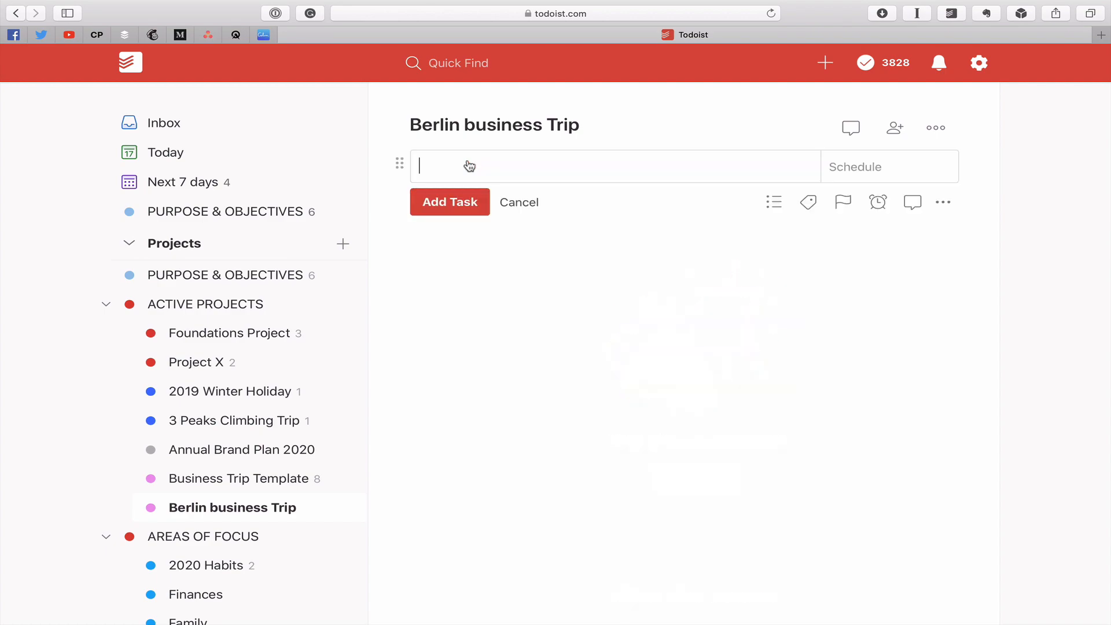
key(ctrl+Left)
mouse_move(3, 536)
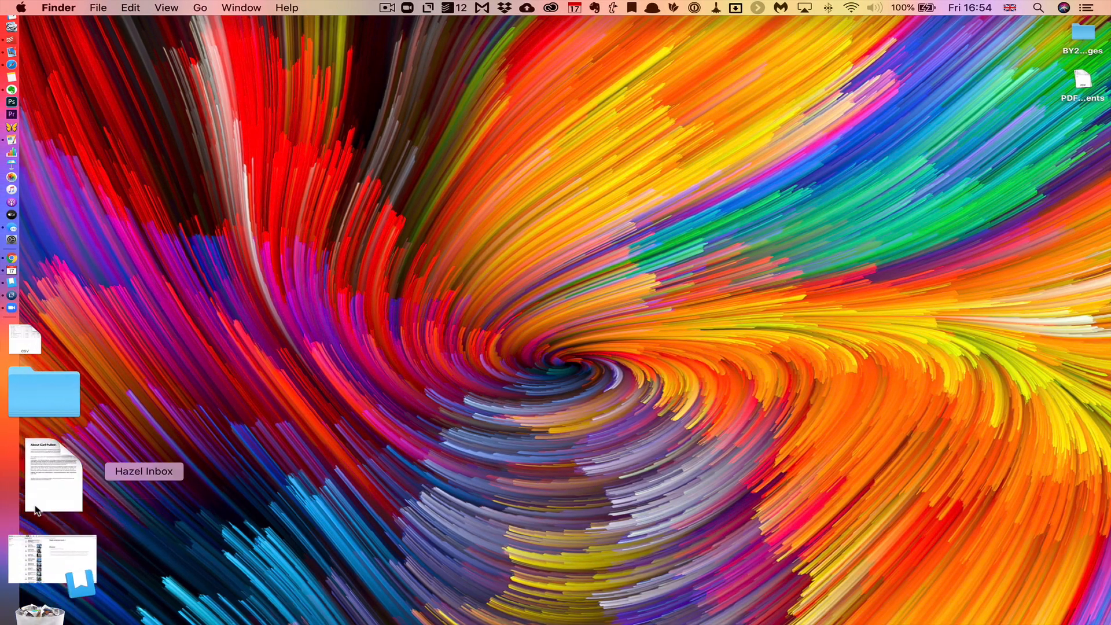
click(40, 496)
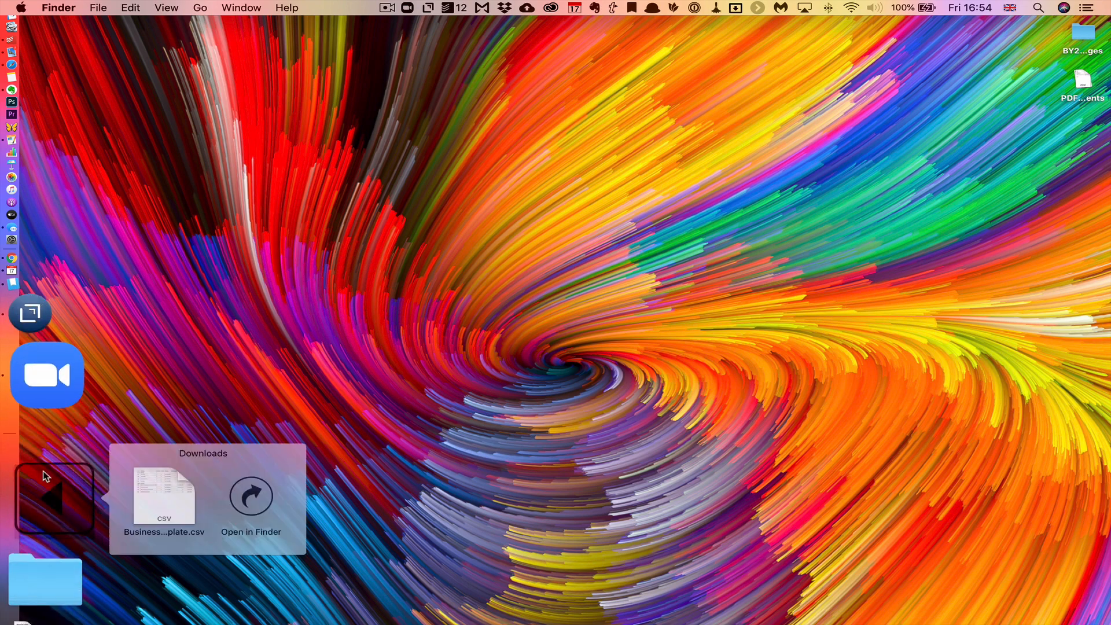
drag(189, 493, 880, 110)
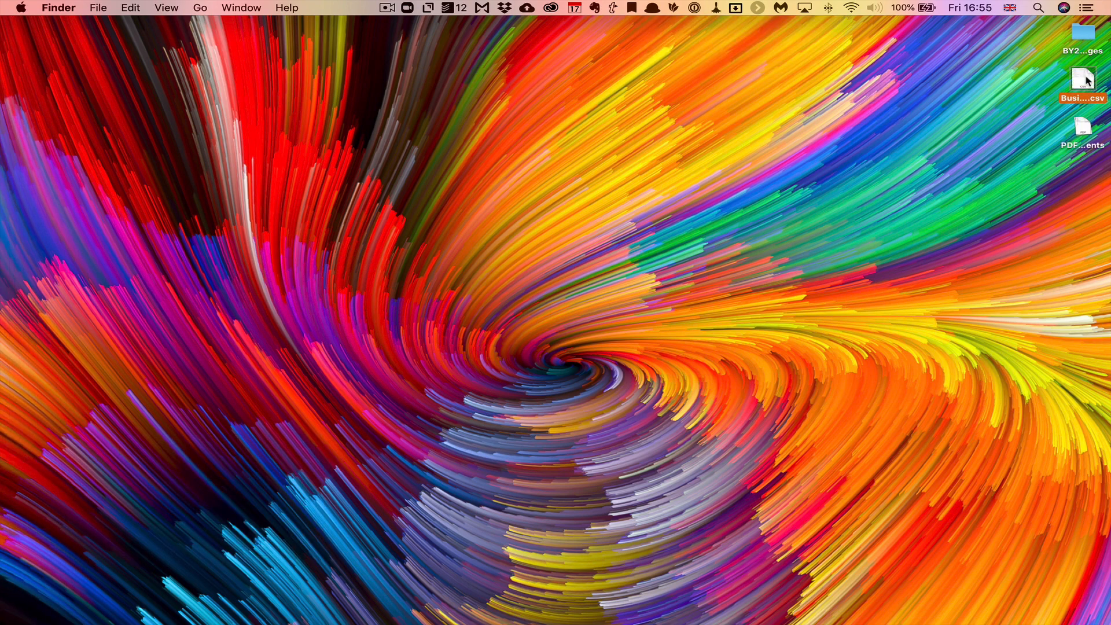
drag(1081, 81, 1000, 160)
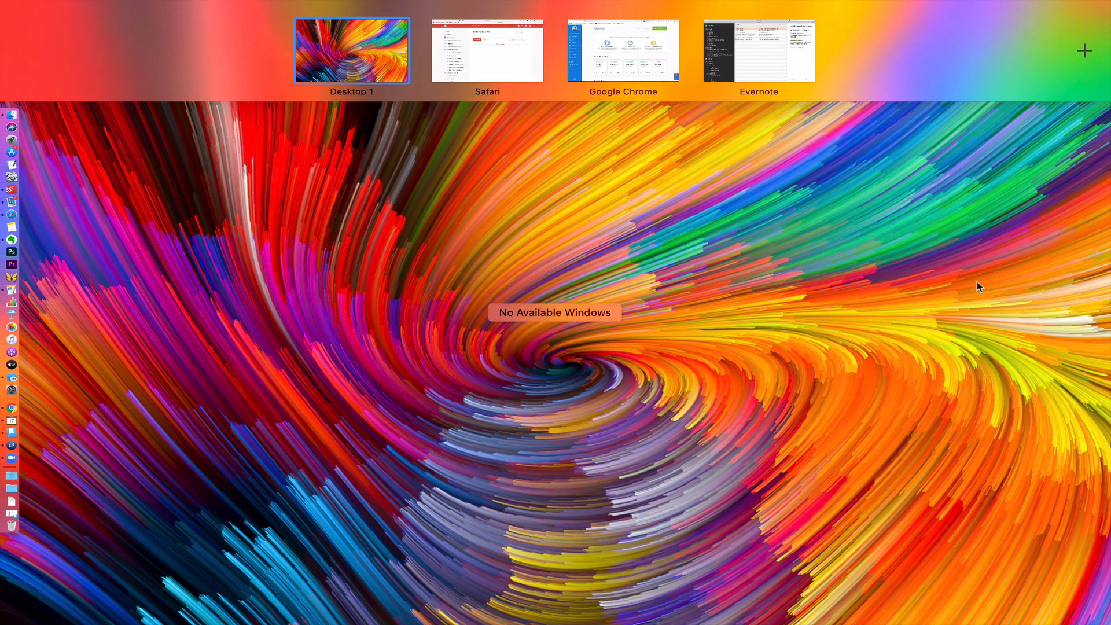
click(955, 234)
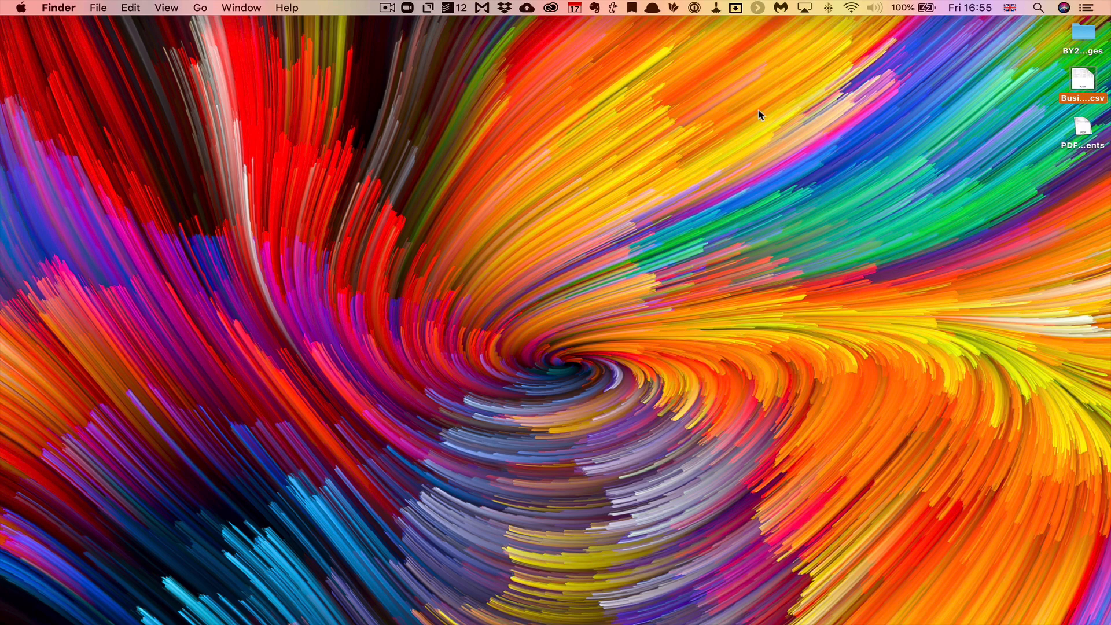
- Take the Safari window out of full screen and import the desktop CSV template into the Berlin business Trip project
key(ctrl+Right)
mouse_move(97, 1)
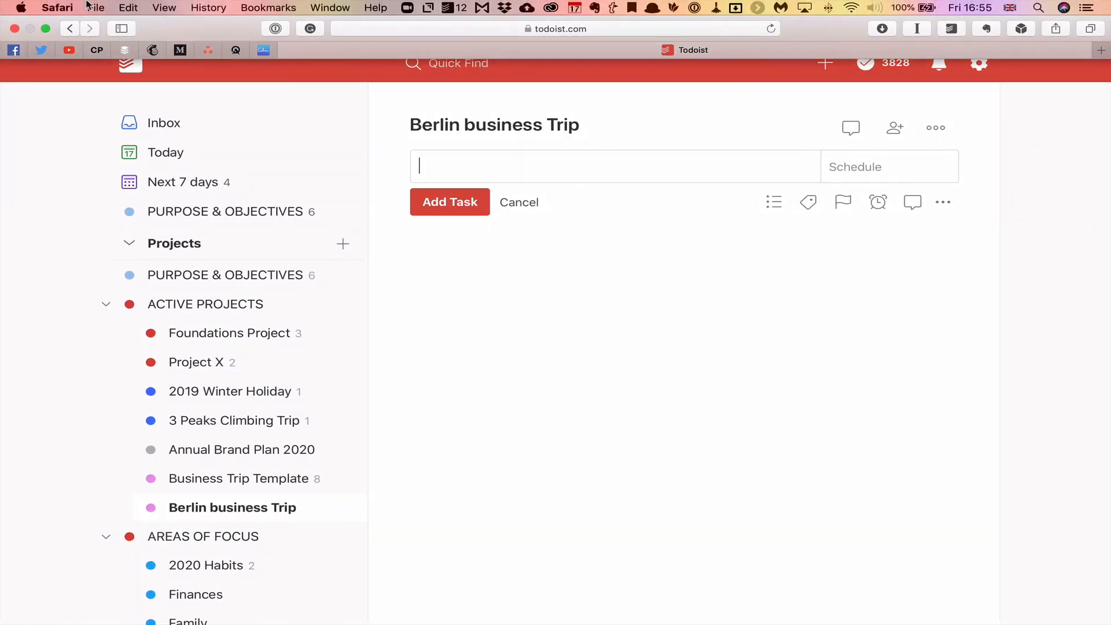
click(45, 29)
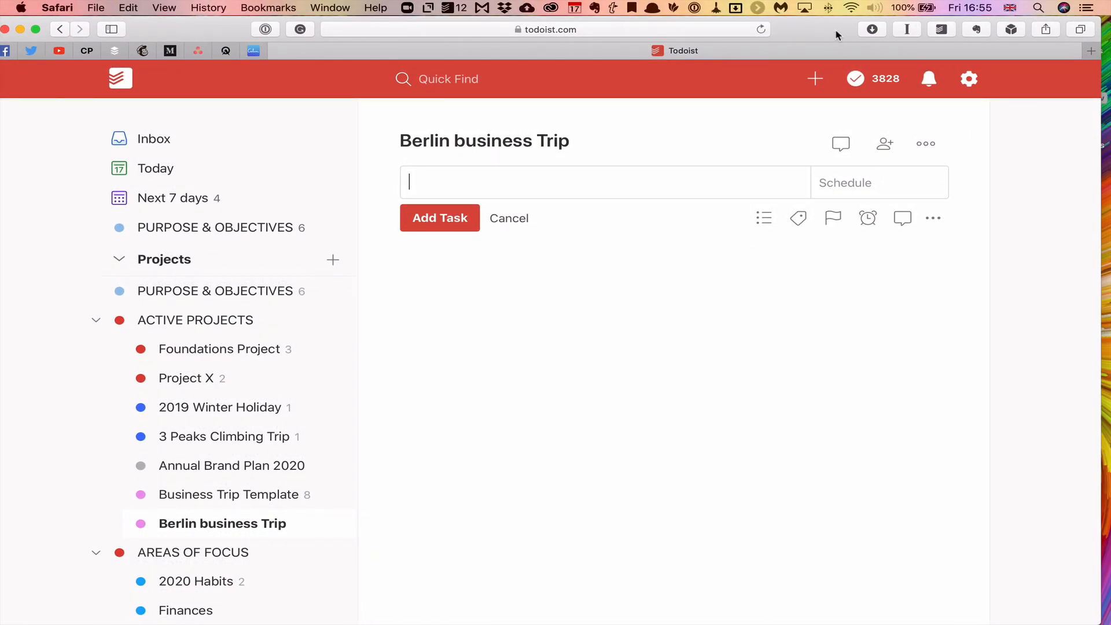
drag(1084, 82, 637, 215)
drag(609, 215, 606, 213)
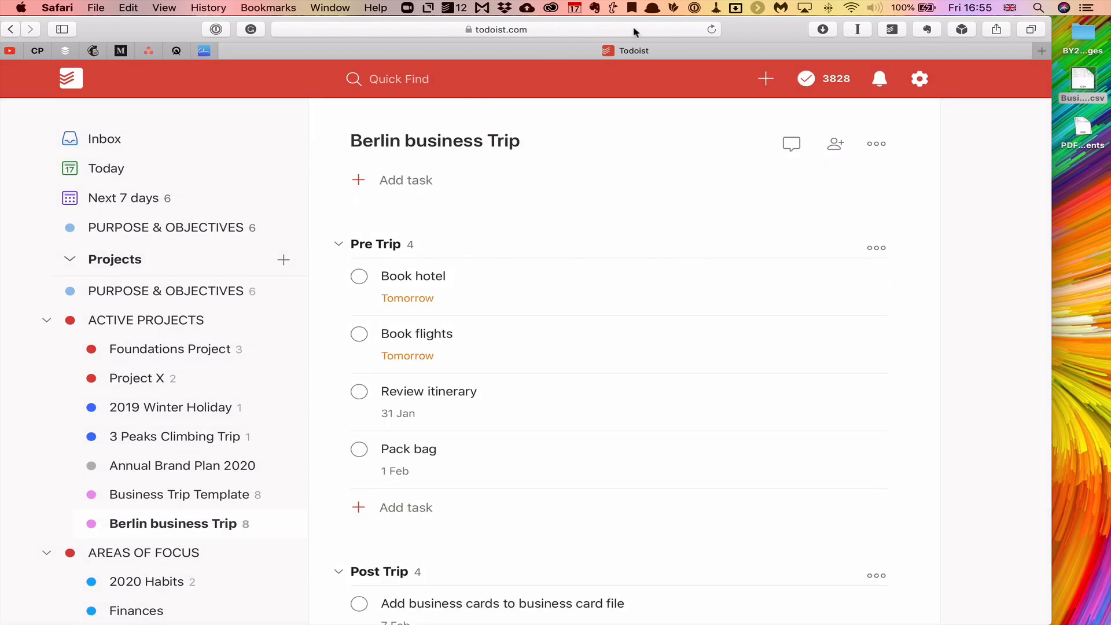
double_click(739, 35)
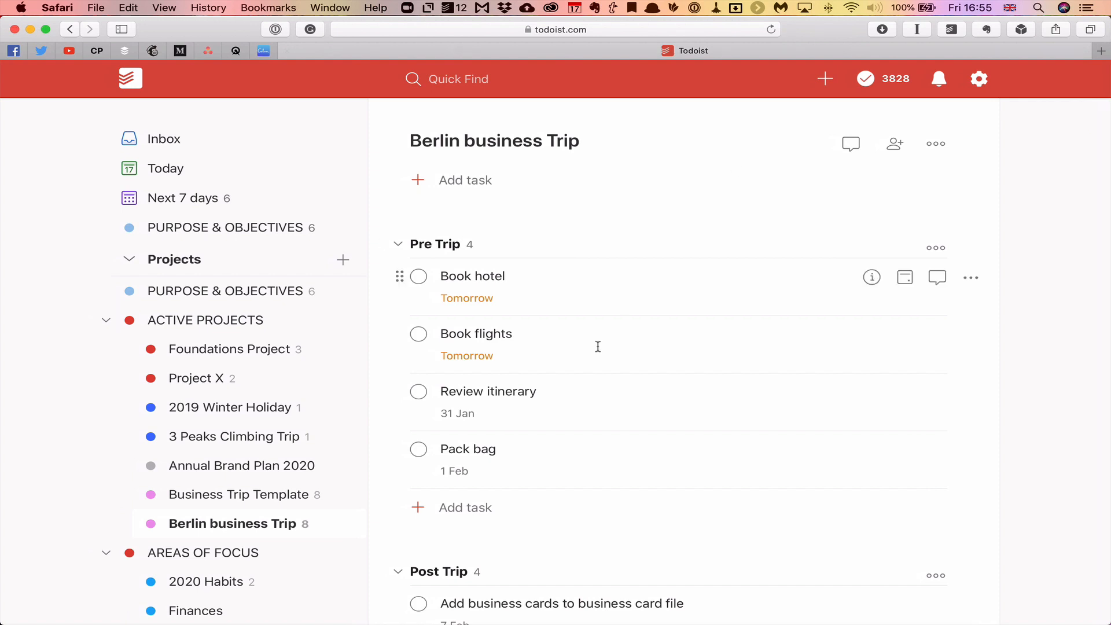